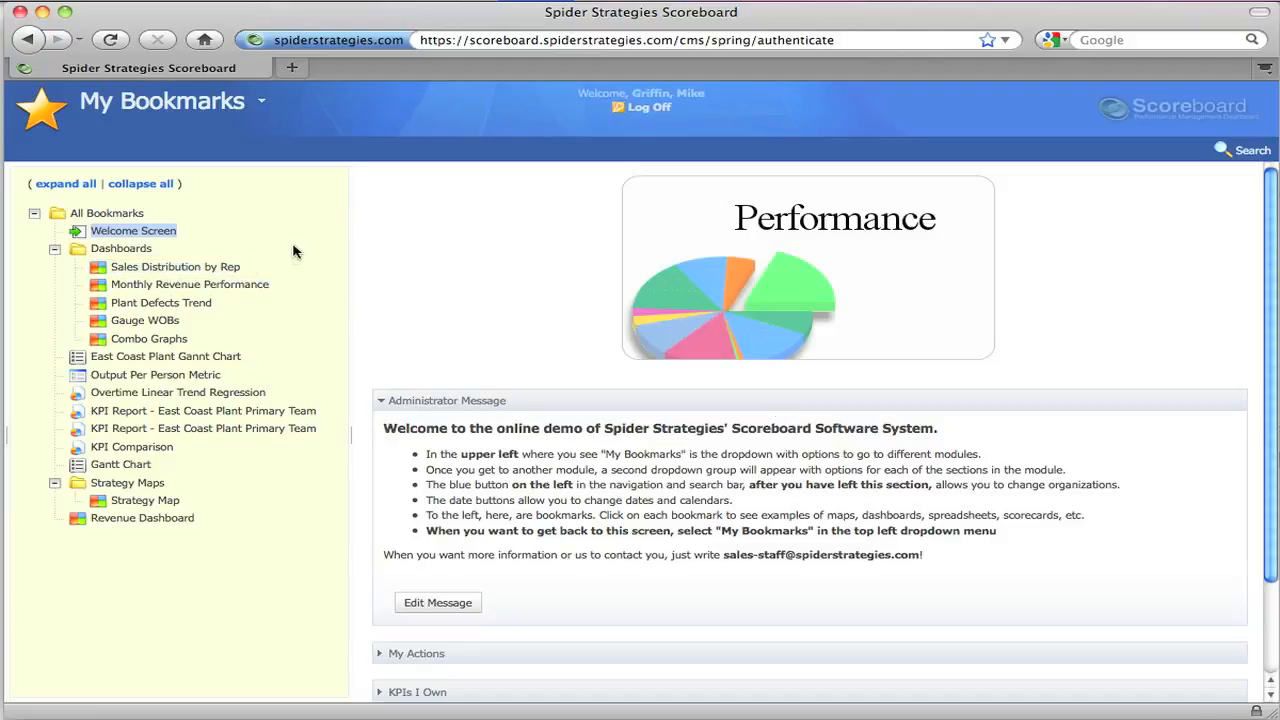
View the bookmarked Sales Distribution by Rep and Monthly Revenue Performance dashboards.
left_click(170, 270)
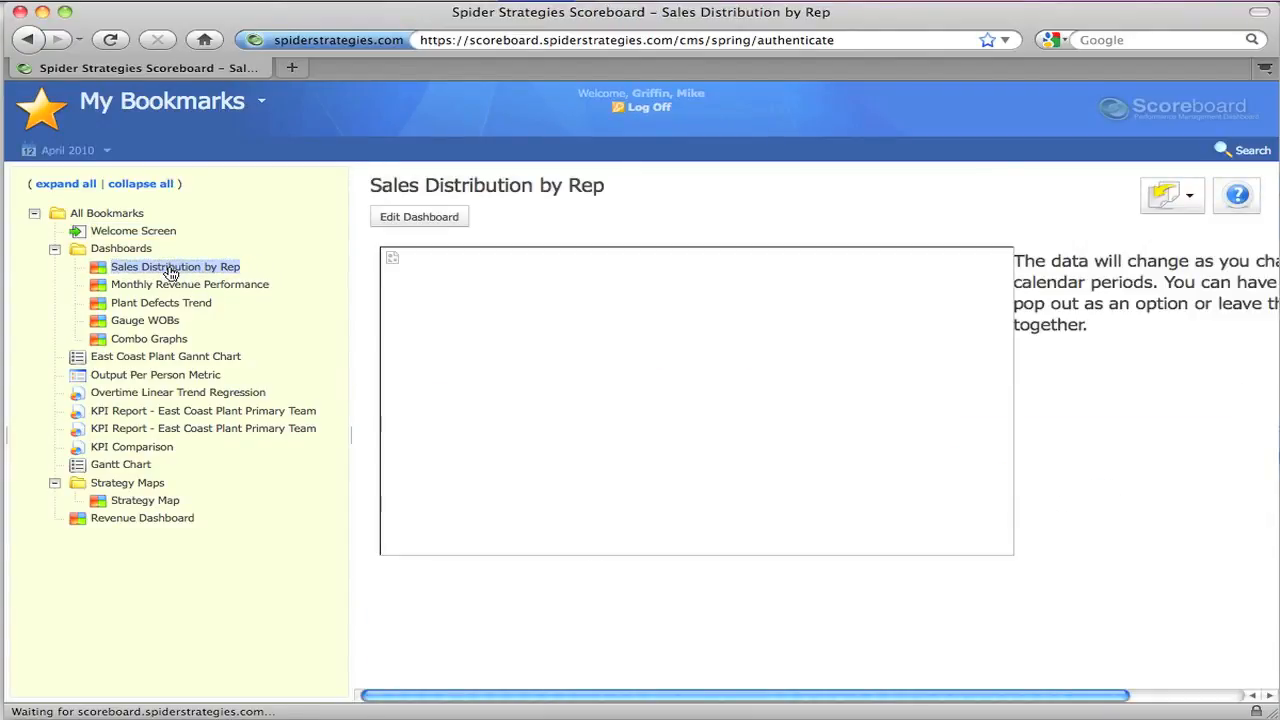
left_click(163, 288)
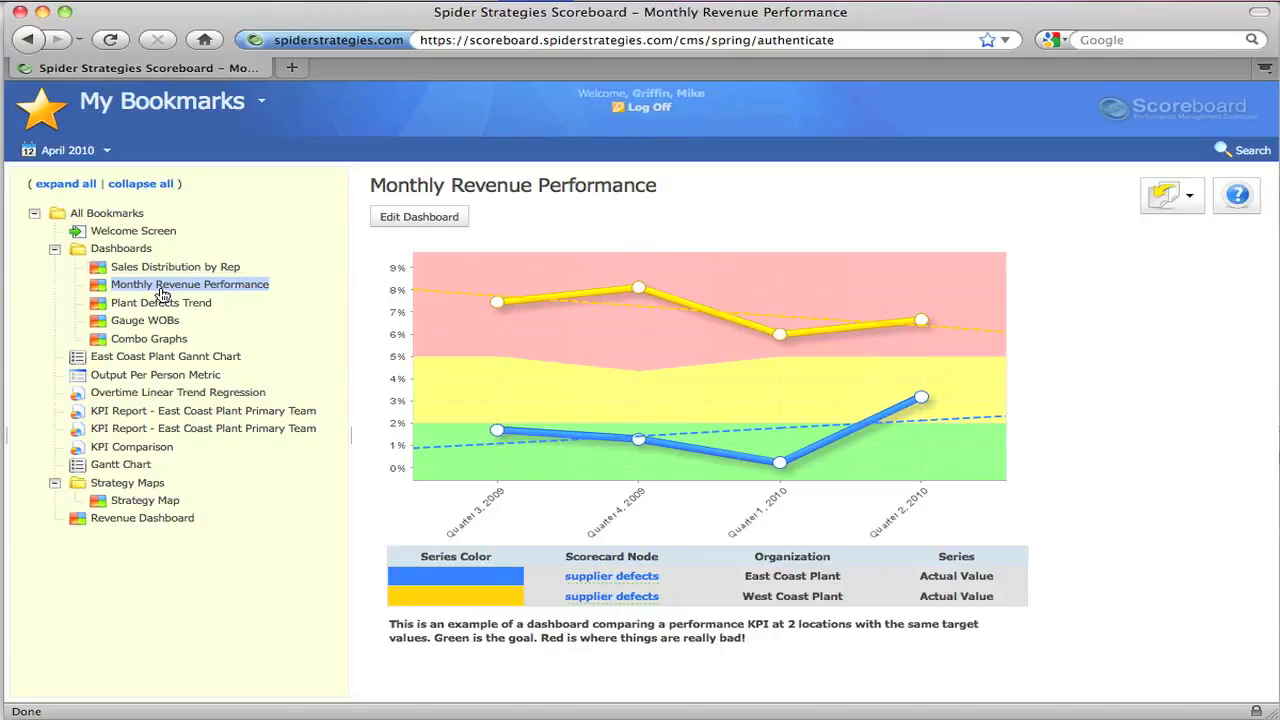
Open the Plant Defects Trend slide in the Franklin Manufacturing Metrics organization's Bookmark Presentation briefing book.
left_click(262, 101)
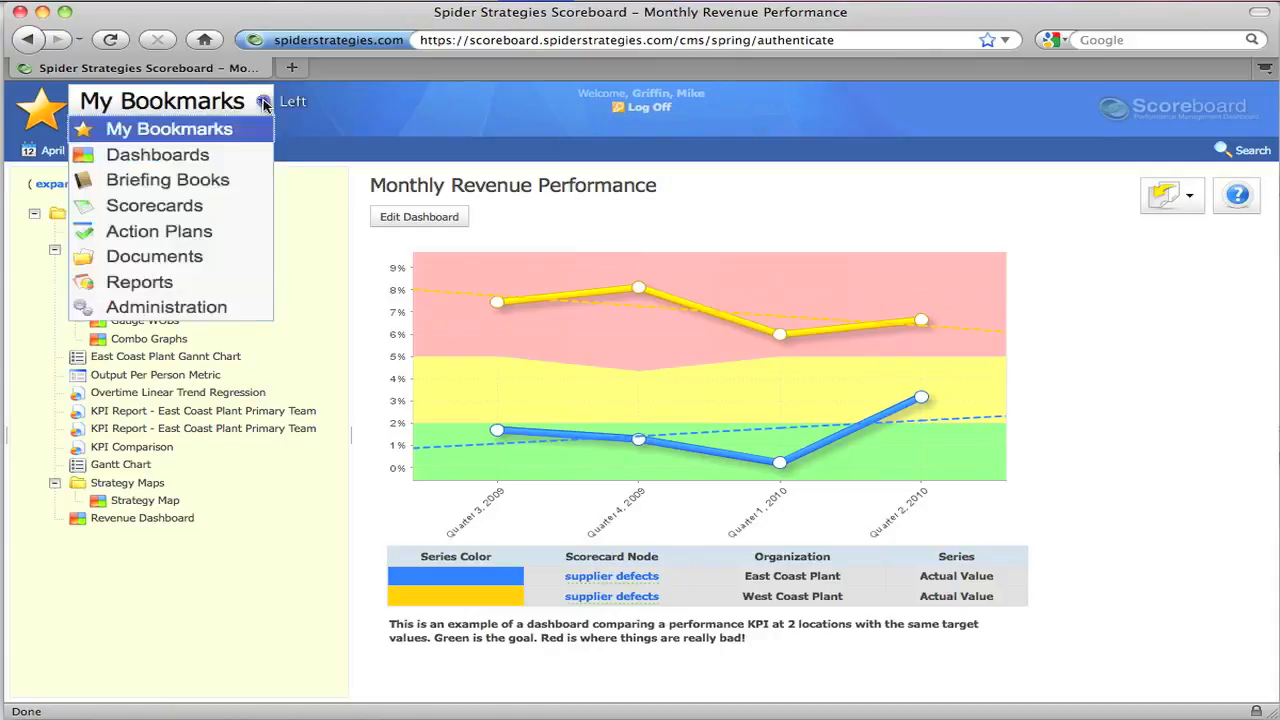
left_click(211, 189)
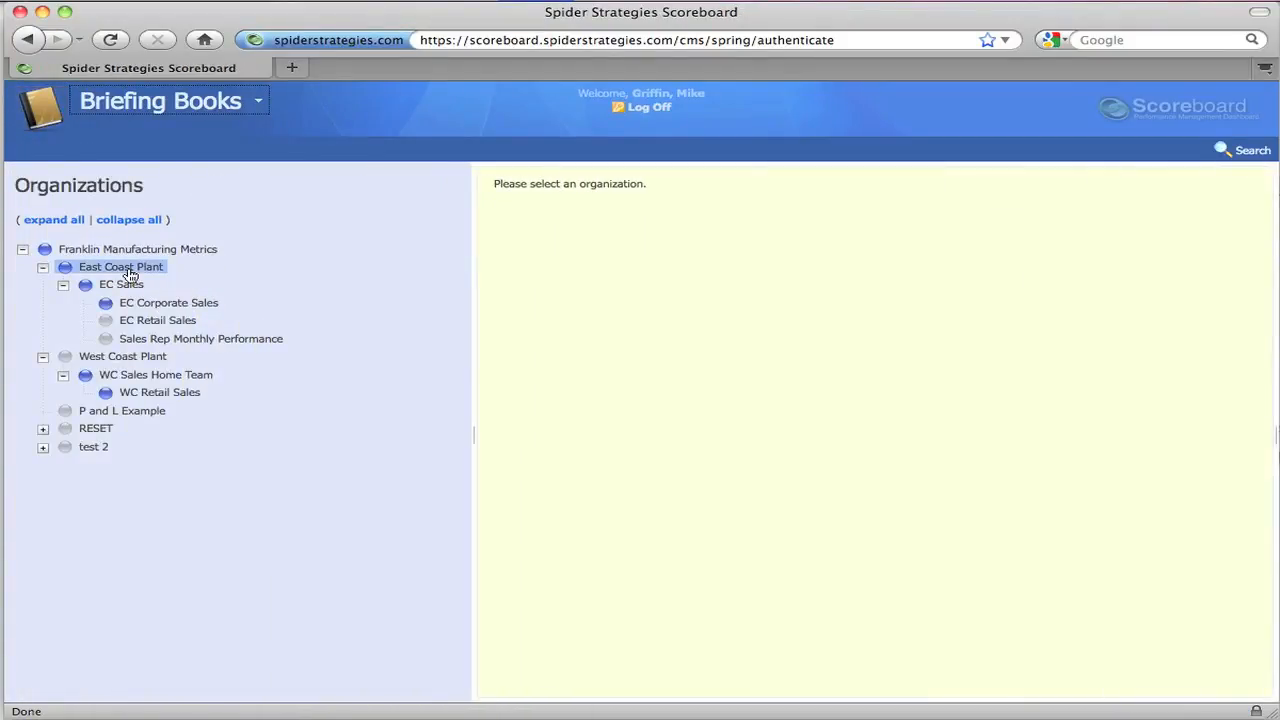
left_click(133, 252)
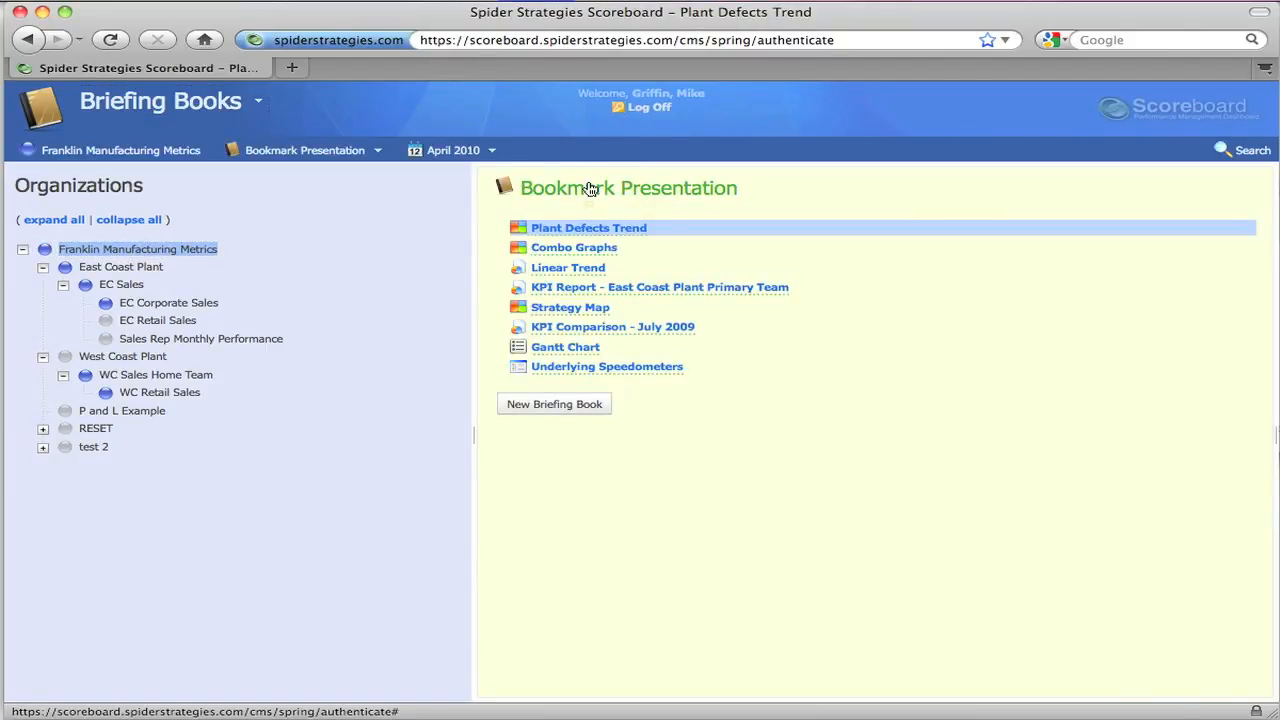
left_click(574, 228)
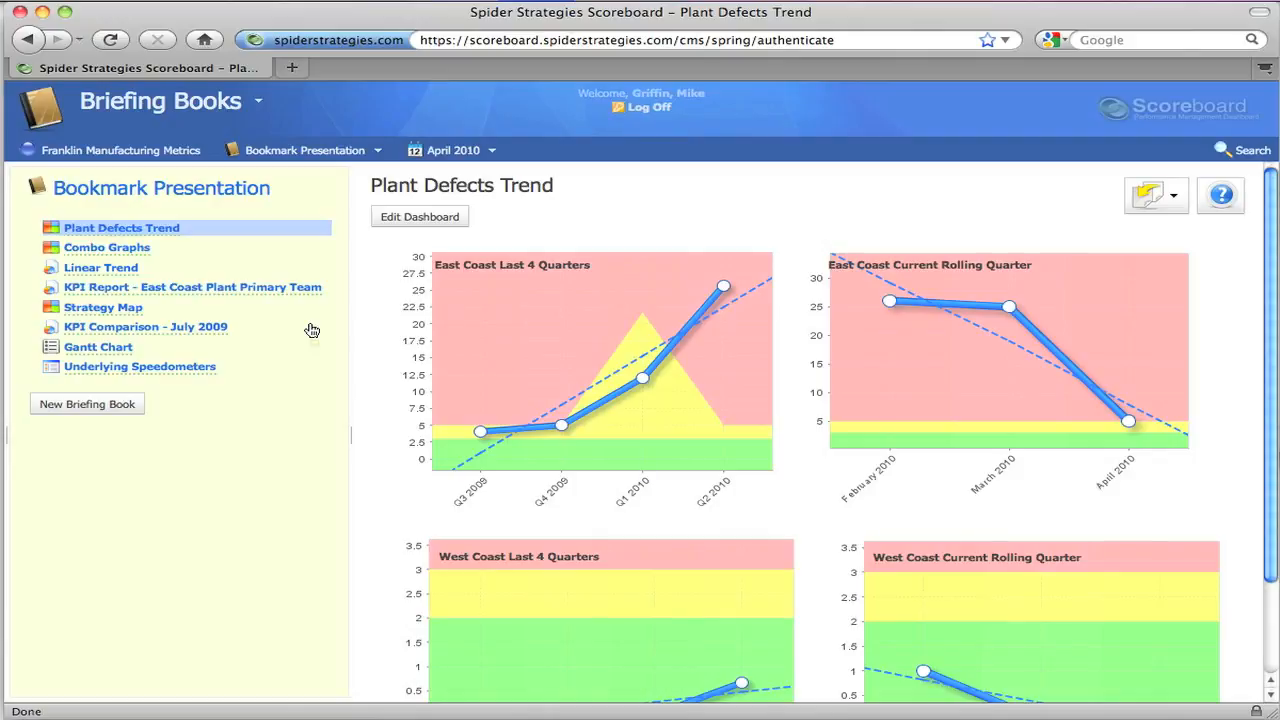
Play the Bookmark Presentation full screen from Plant Defects Trend through the Linear Trend slide and close the slideshow.
left_click(147, 192)
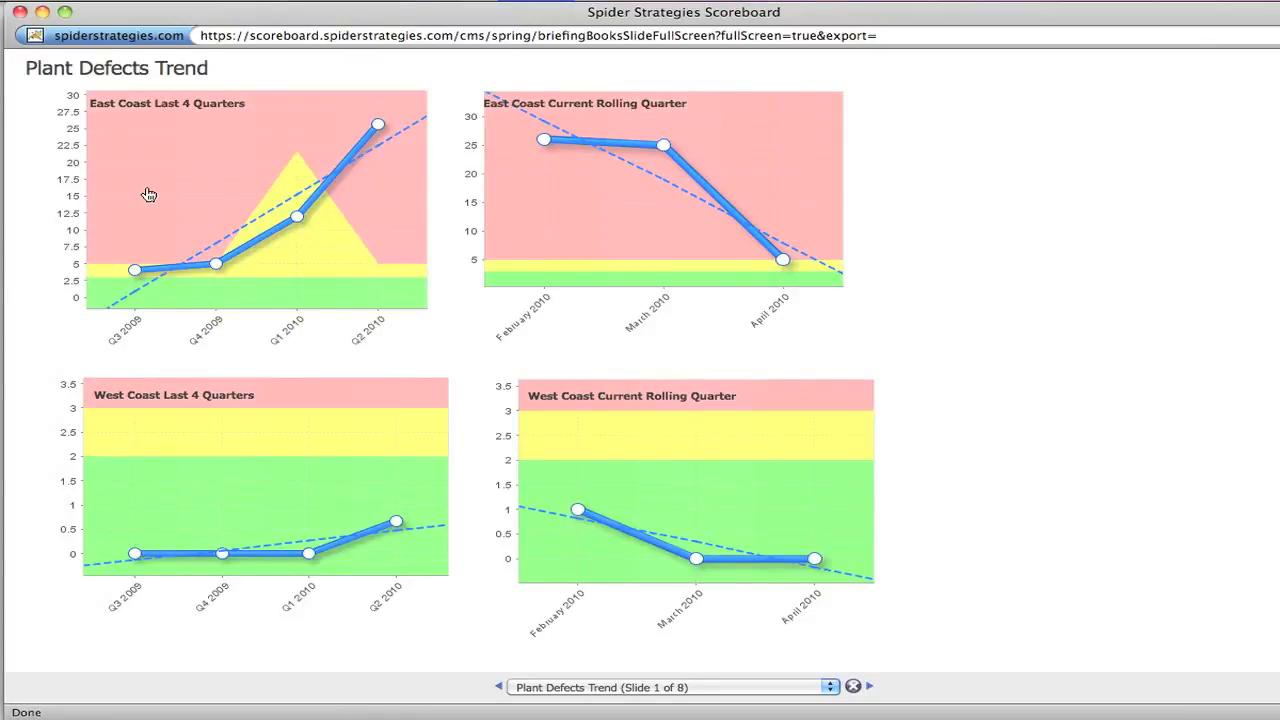
left_click(870, 690)
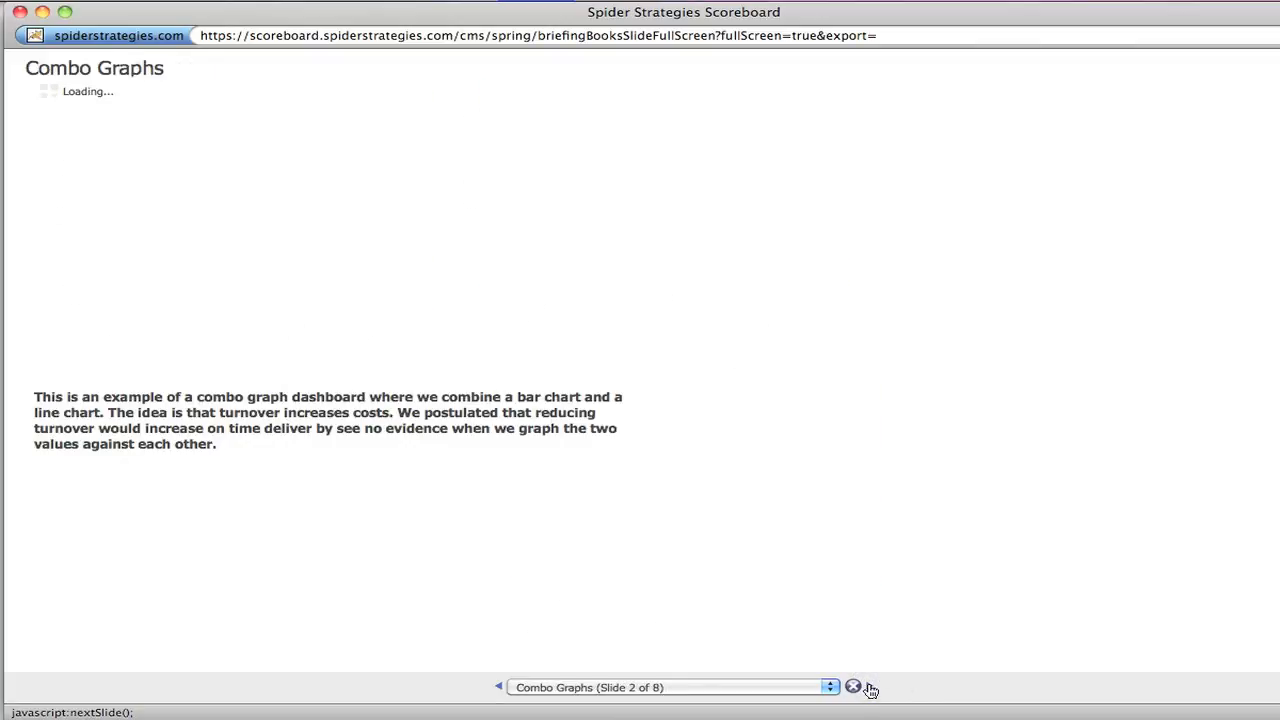
left_click(870, 690)
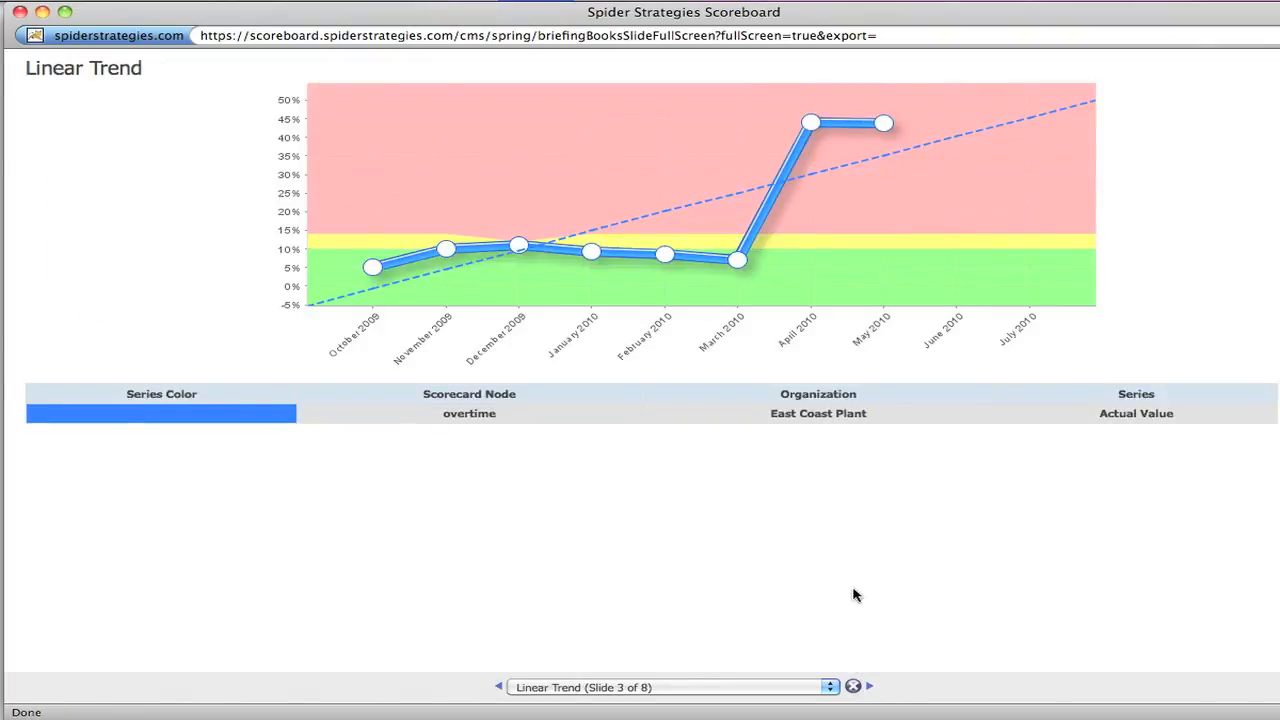
left_click(19, 12)
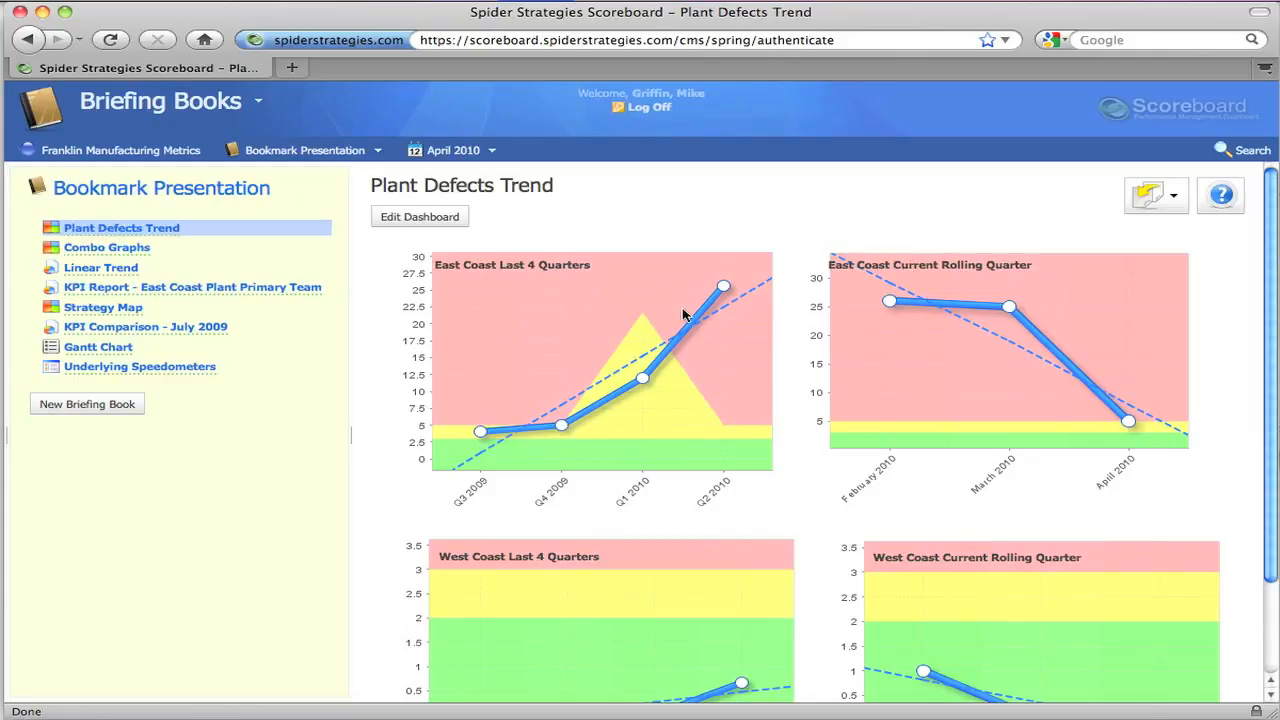
Export the entire briefing book to Microsoft PowerPoint and bring the browser's downloads window fully into view.
left_click(1178, 194)
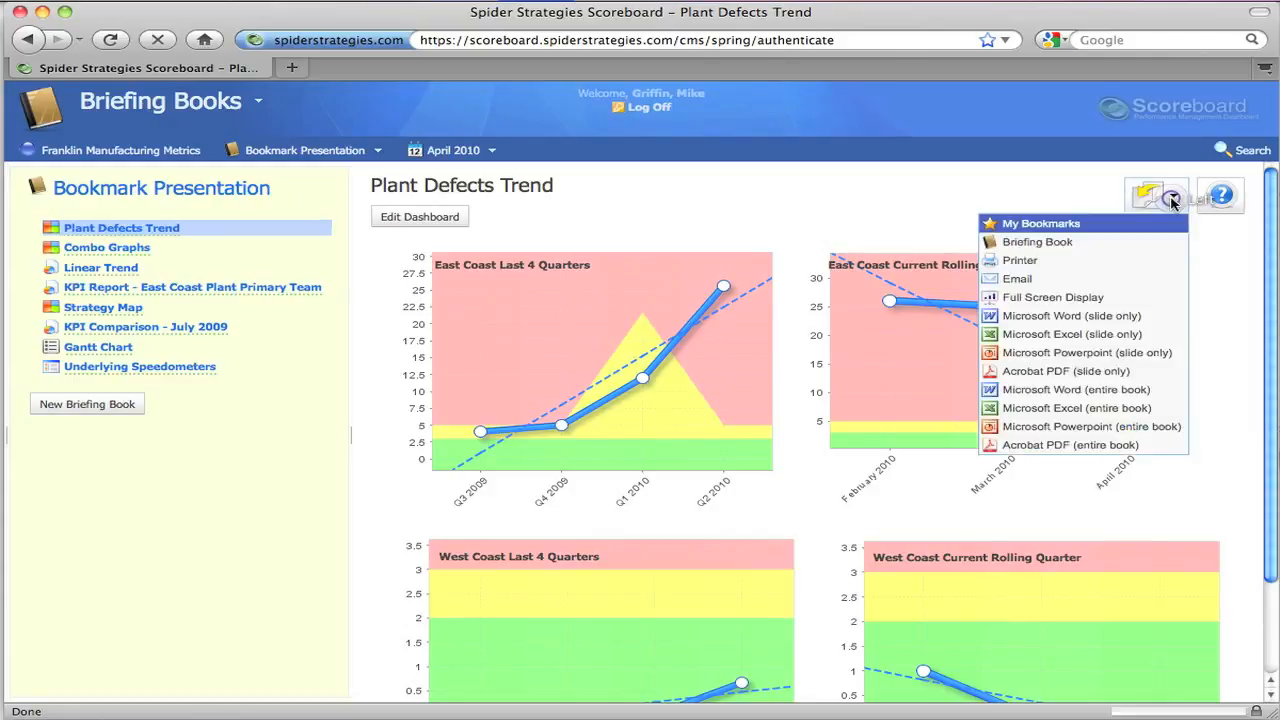
left_click(1090, 428)
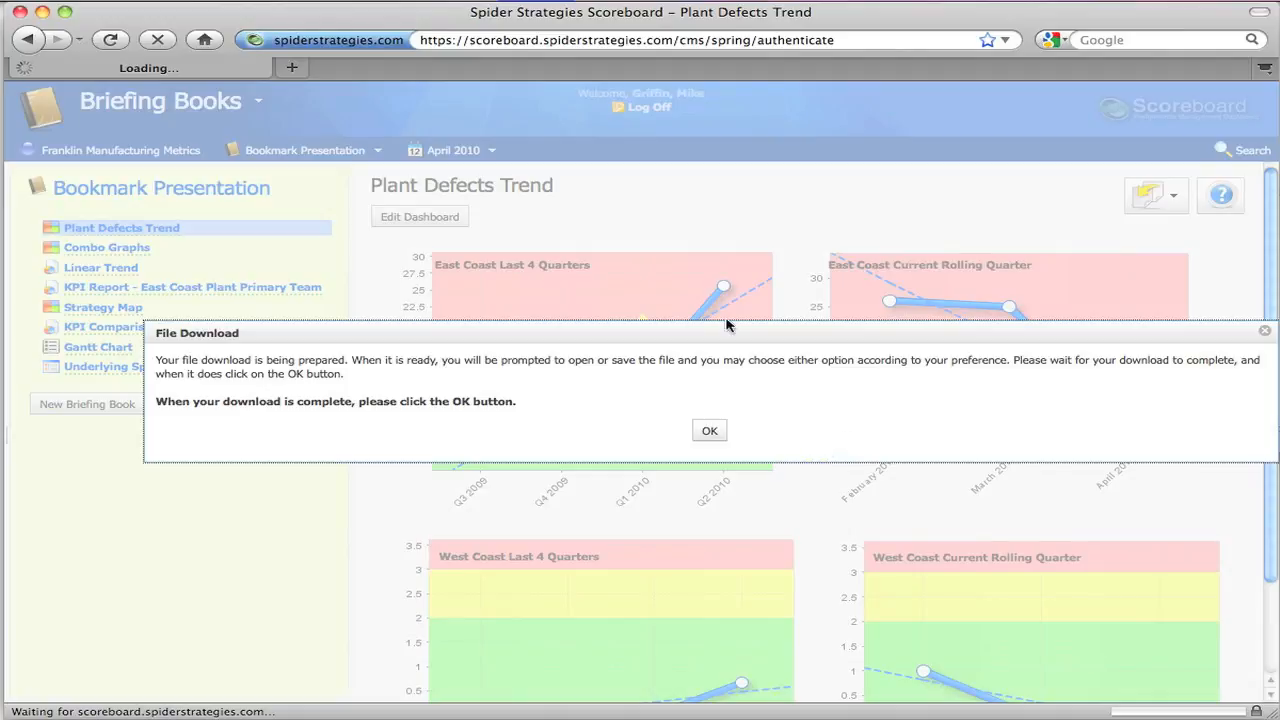
left_click(536, 2)
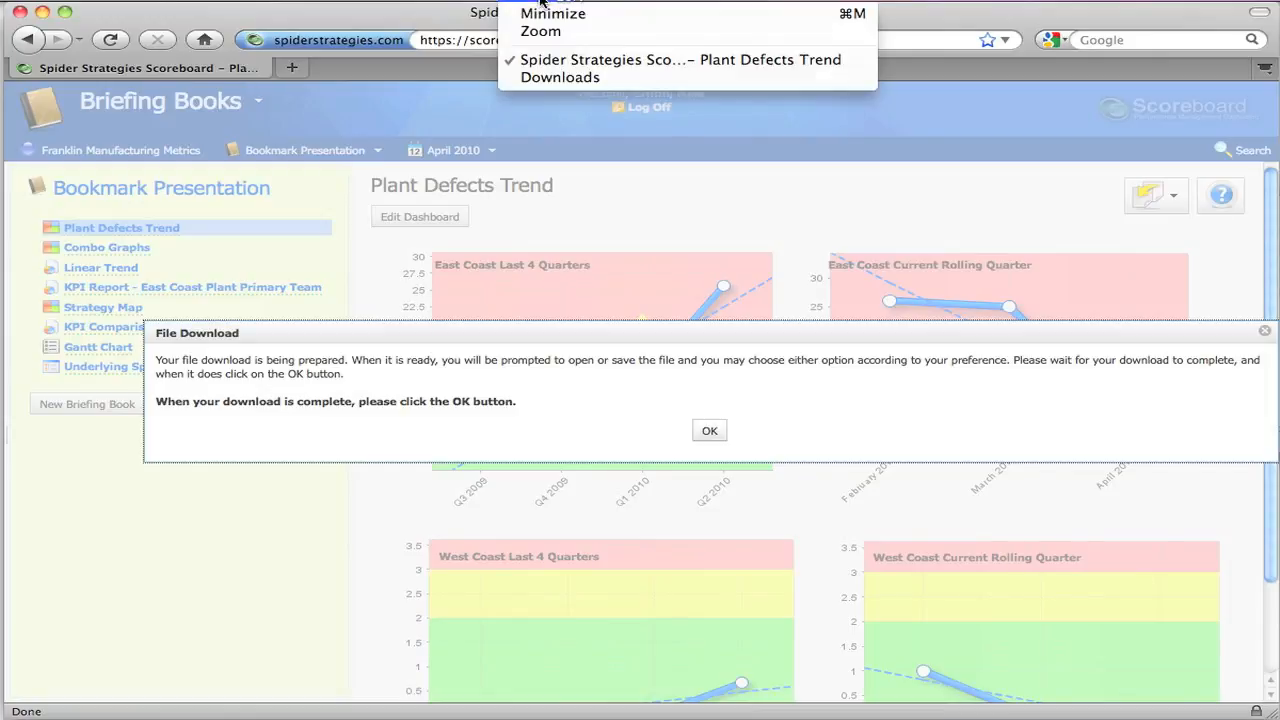
left_click(565, 78)
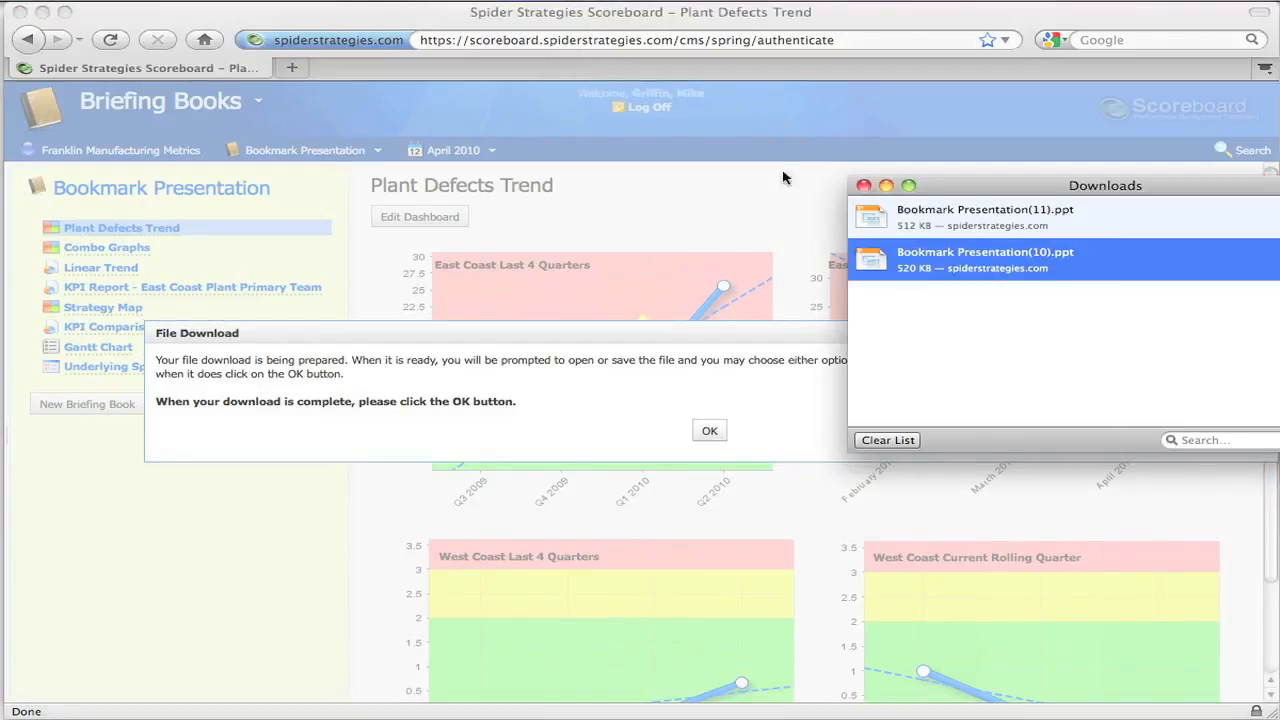
left_click_drag(1040, 186, 790, 172)
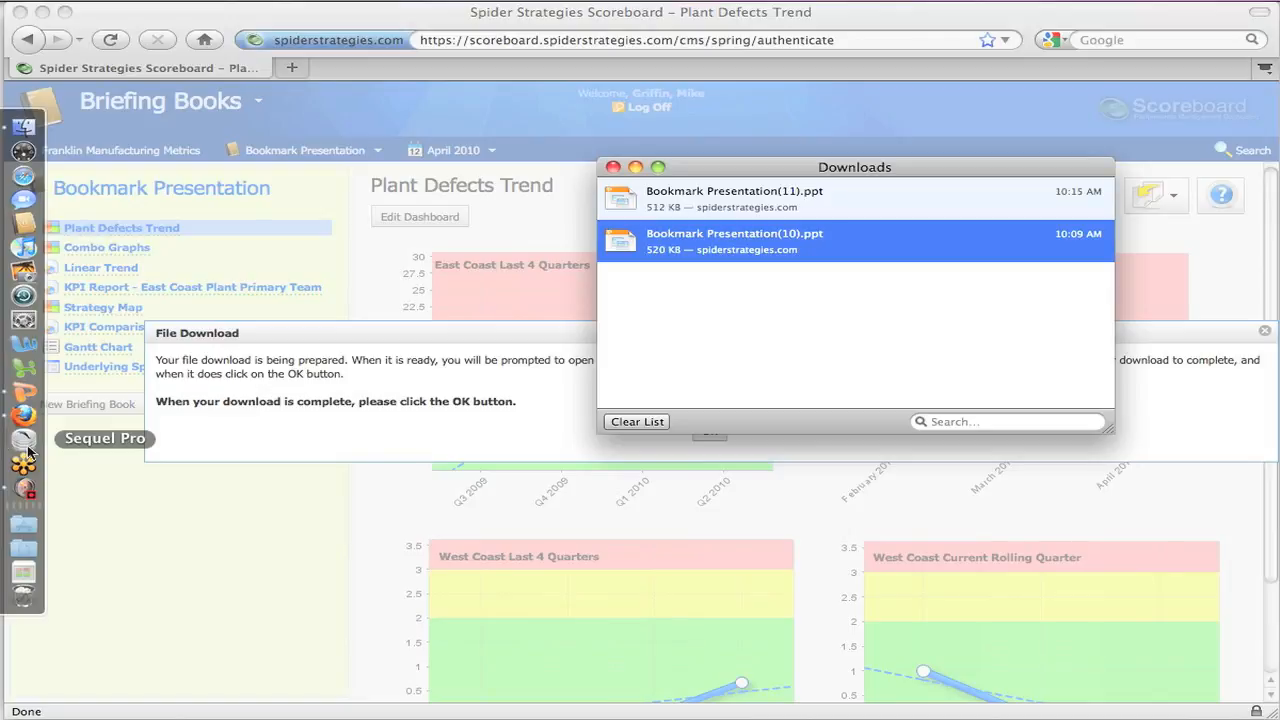
Switch to PowerPoint and show slide 1 of Bookmark Presentation(10).ppt.
left_click(24, 398)
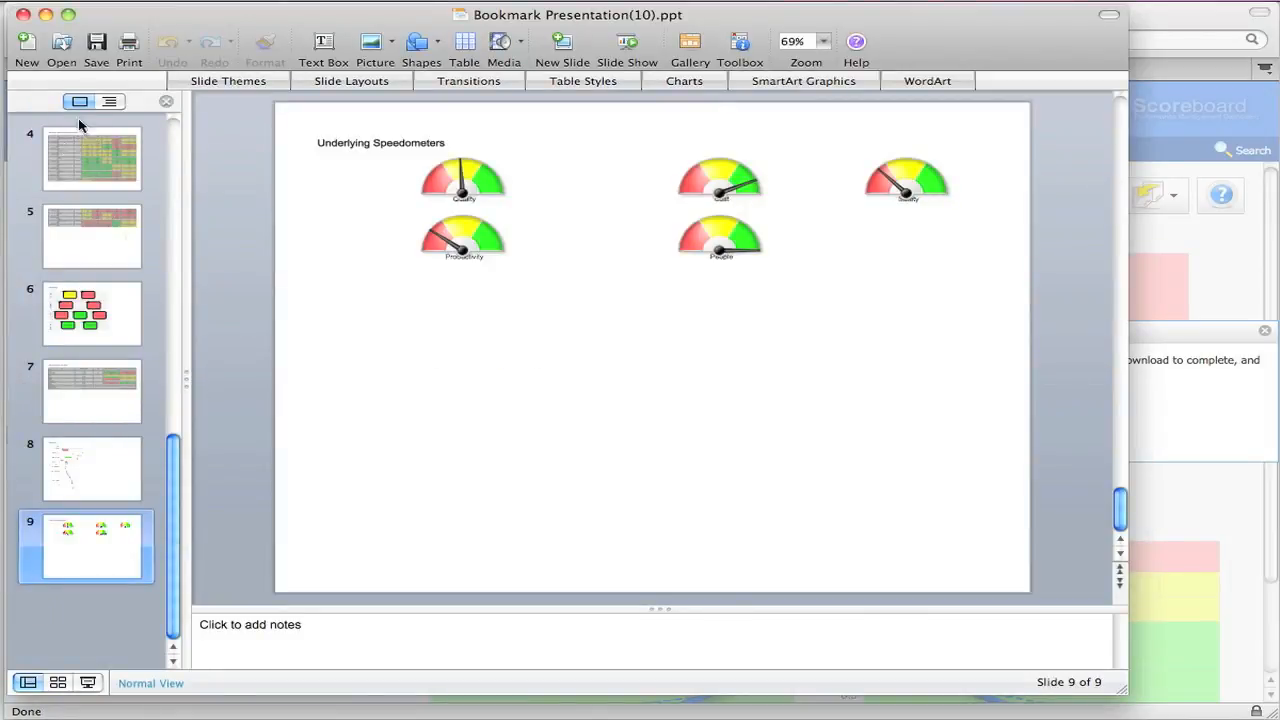
left_click_drag(172, 534, 210, 123)
left_click(96, 147)
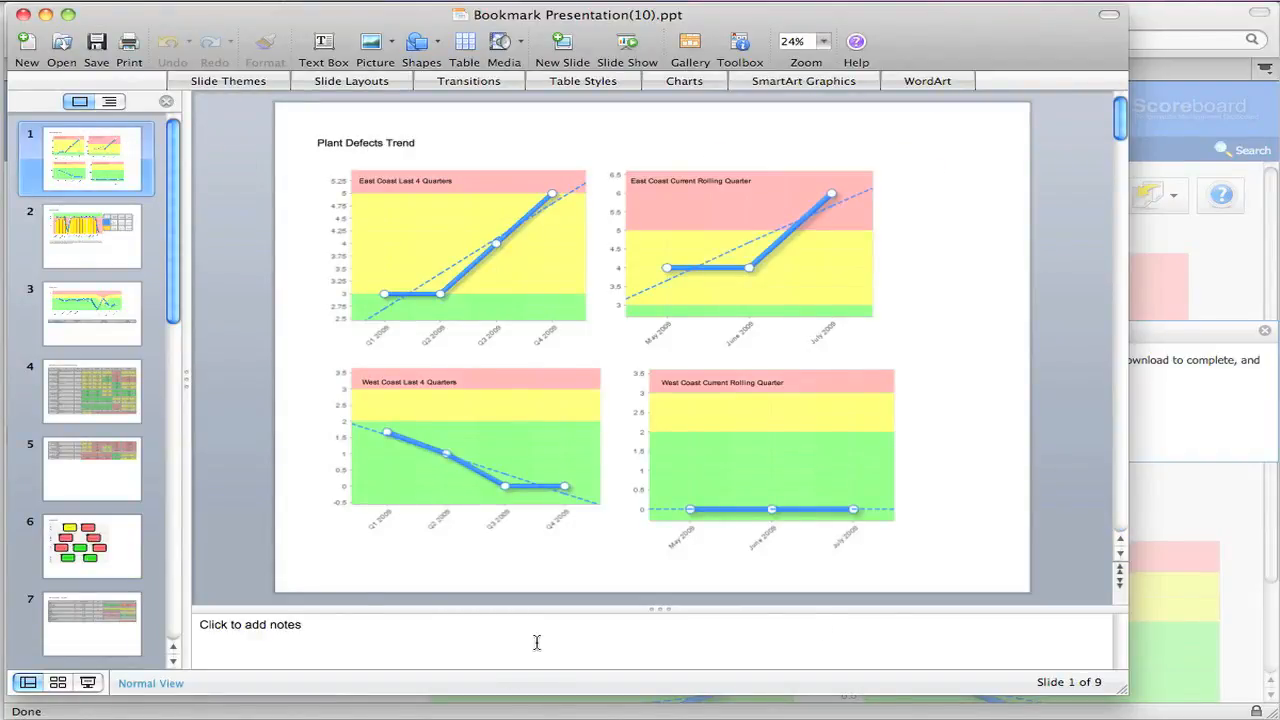
Stretch the West Coast Last 4 Quarters chart slightly taller on slide 1 and select the East Coast Last 4 Quarters chart.
left_click(535, 476)
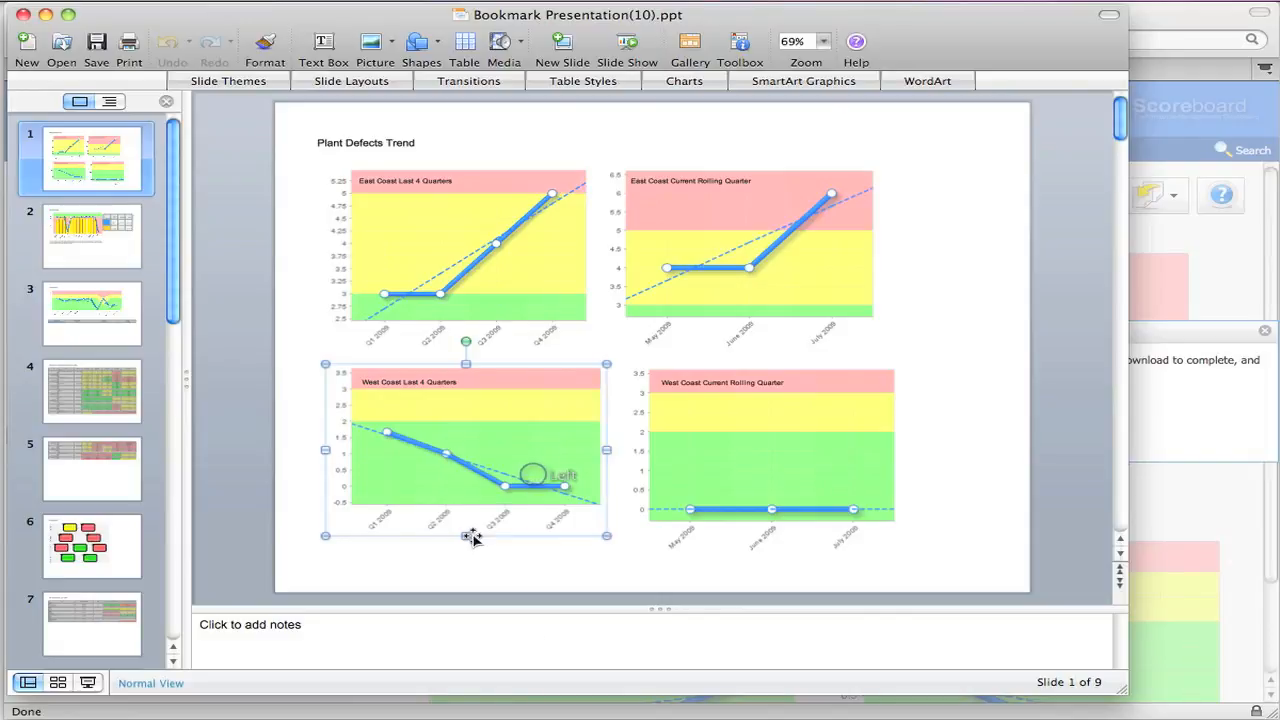
left_click_drag(466, 538, 465, 542)
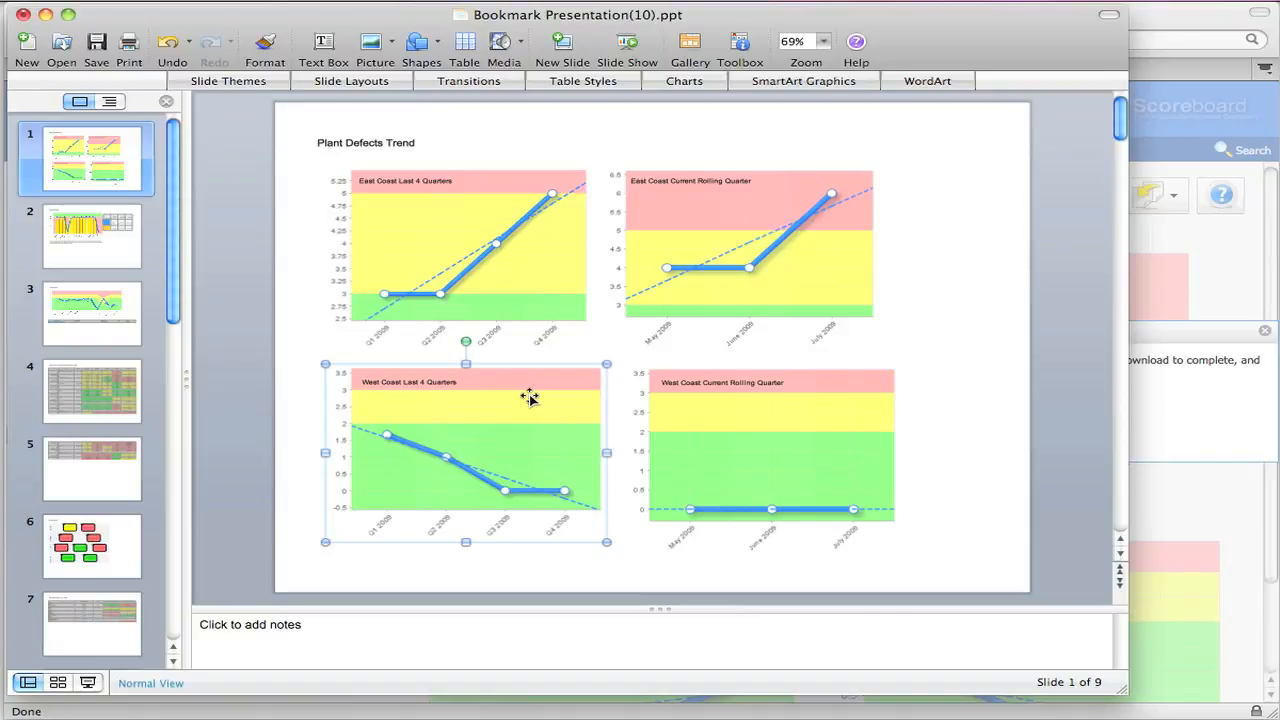
left_click(490, 265)
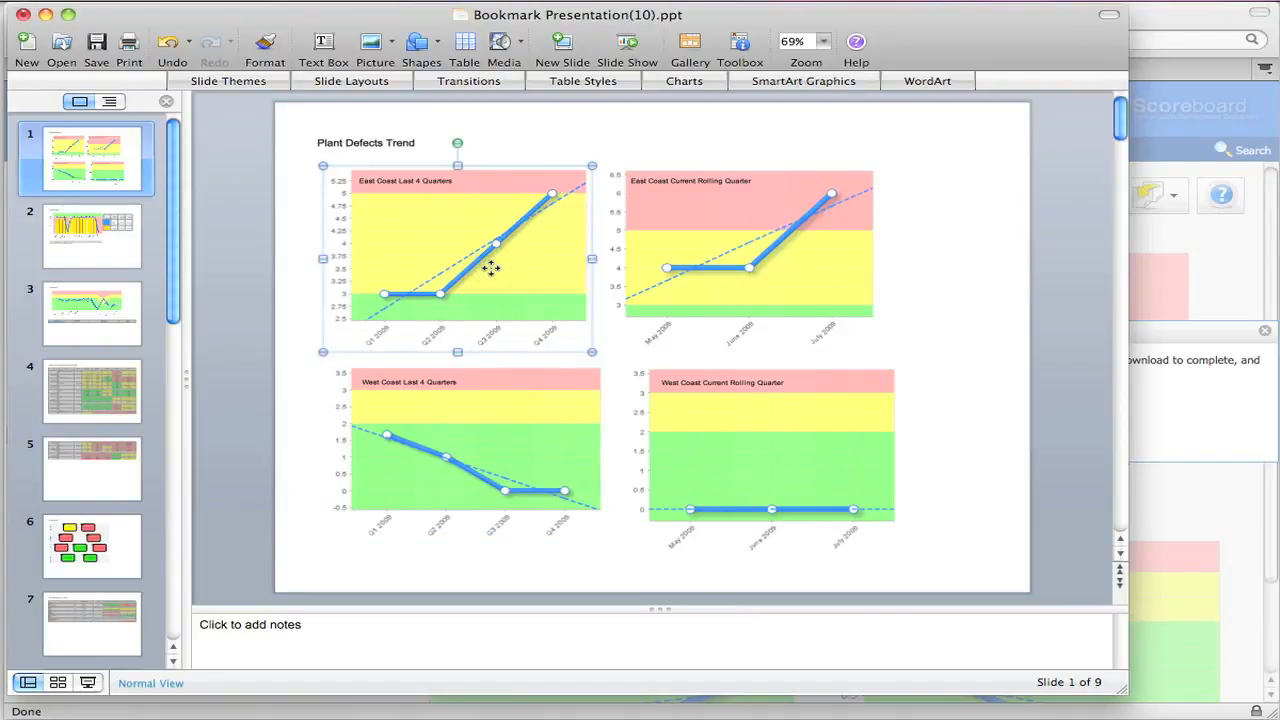
On the Combo Graphs slide, move the series table below the description text and widen it to roughly the chart's width.
left_click(95, 258)
left_click(871, 260)
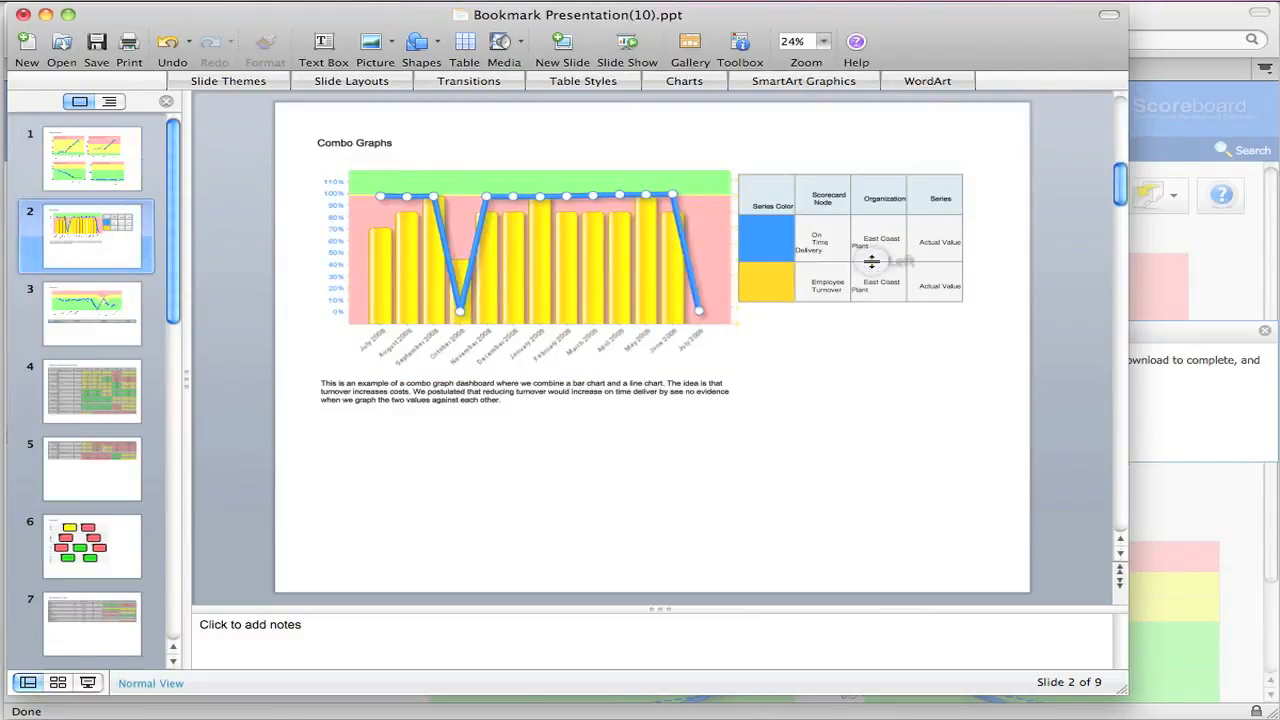
left_click_drag(831, 235, 760, 472)
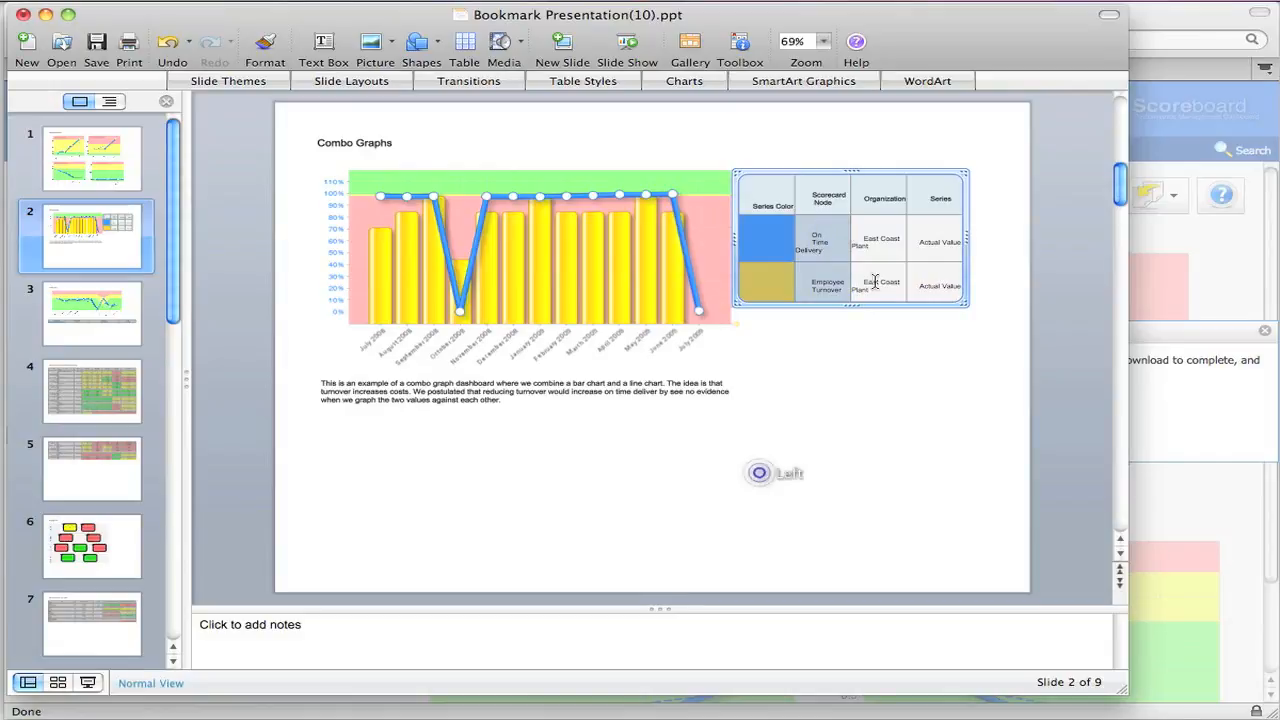
left_click(872, 170)
left_click_drag(872, 170, 434, 423)
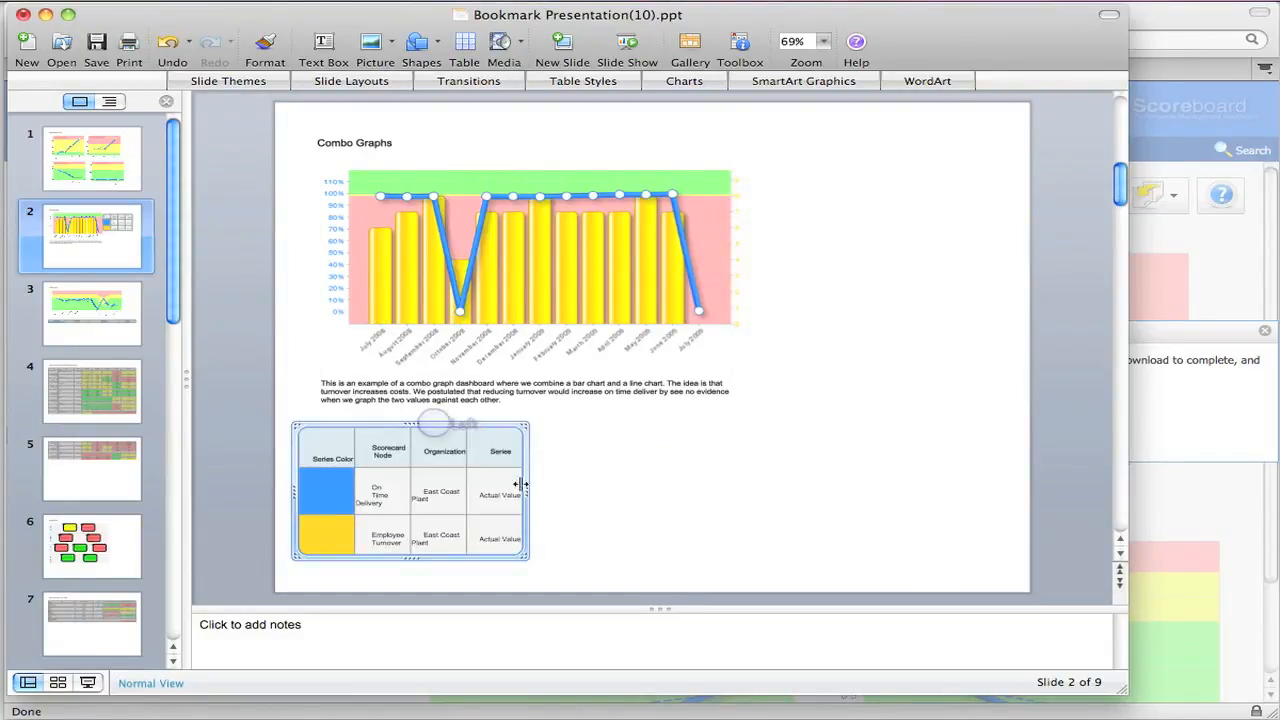
left_click_drag(526, 490, 746, 491)
Quit PowerPoint, saving the changes to Bookmark Presentation(10).ppt.
left_click(97, 3)
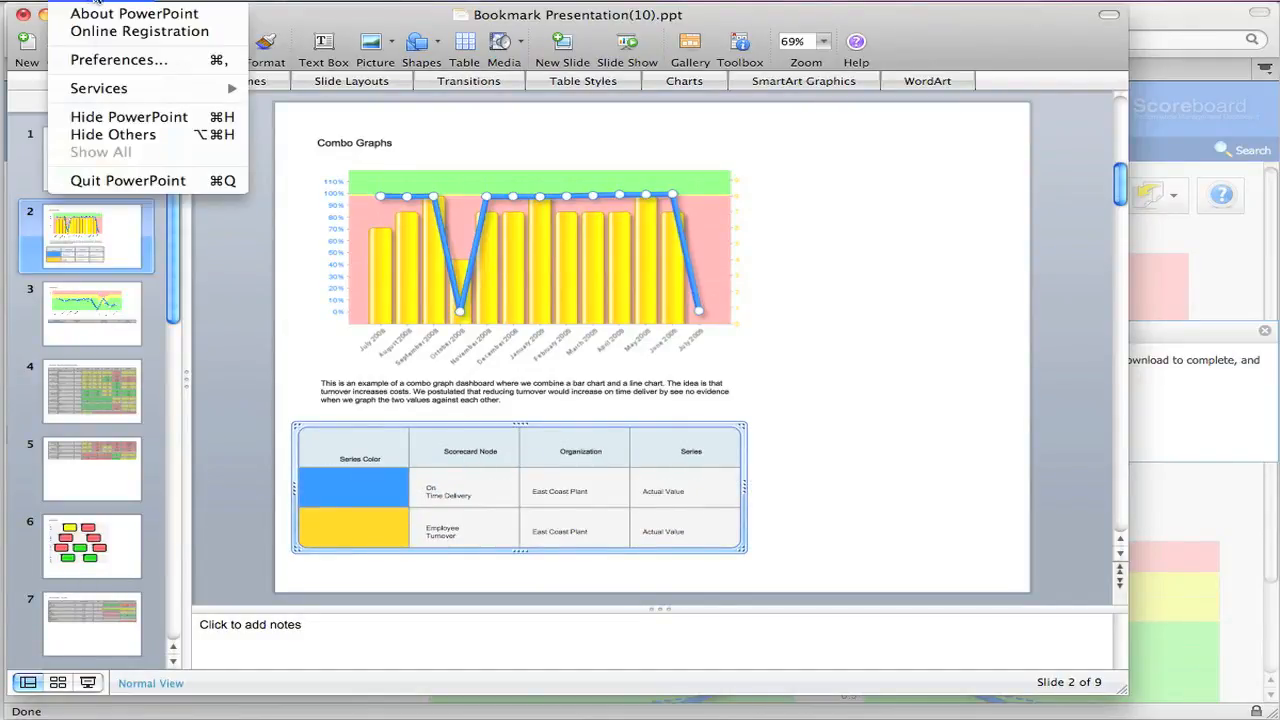
left_click(130, 179)
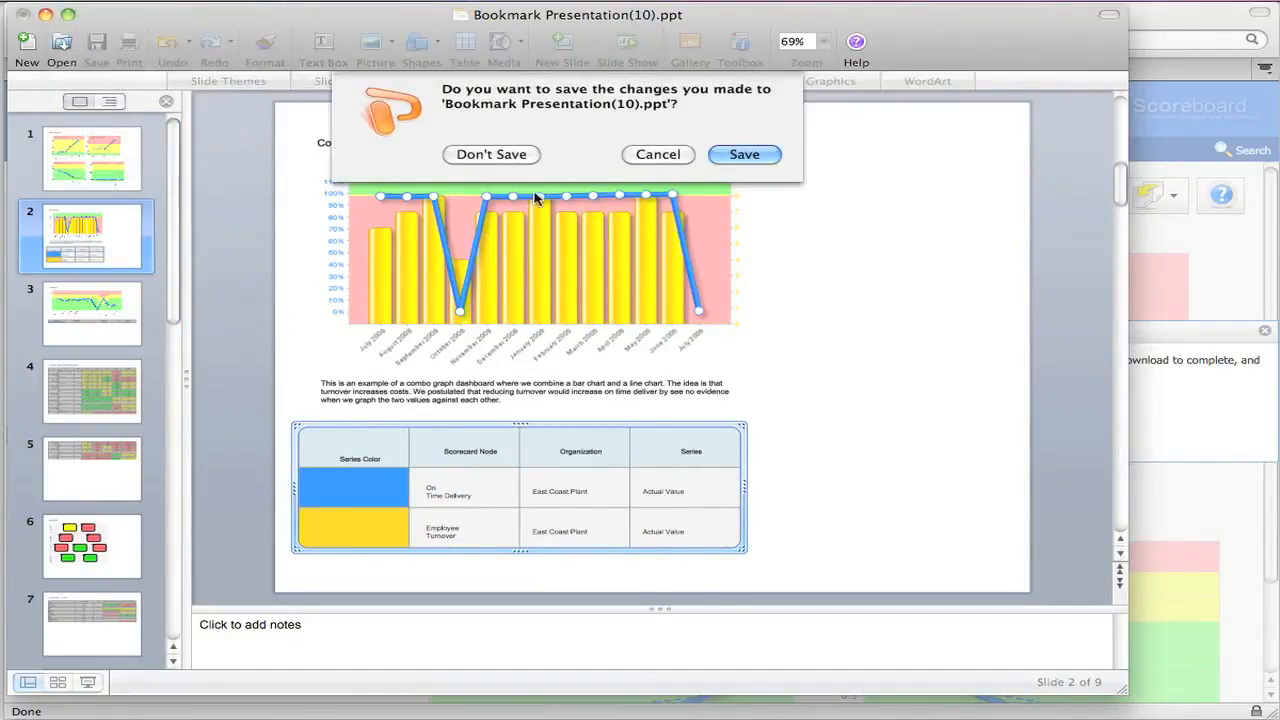
left_click(745, 155)
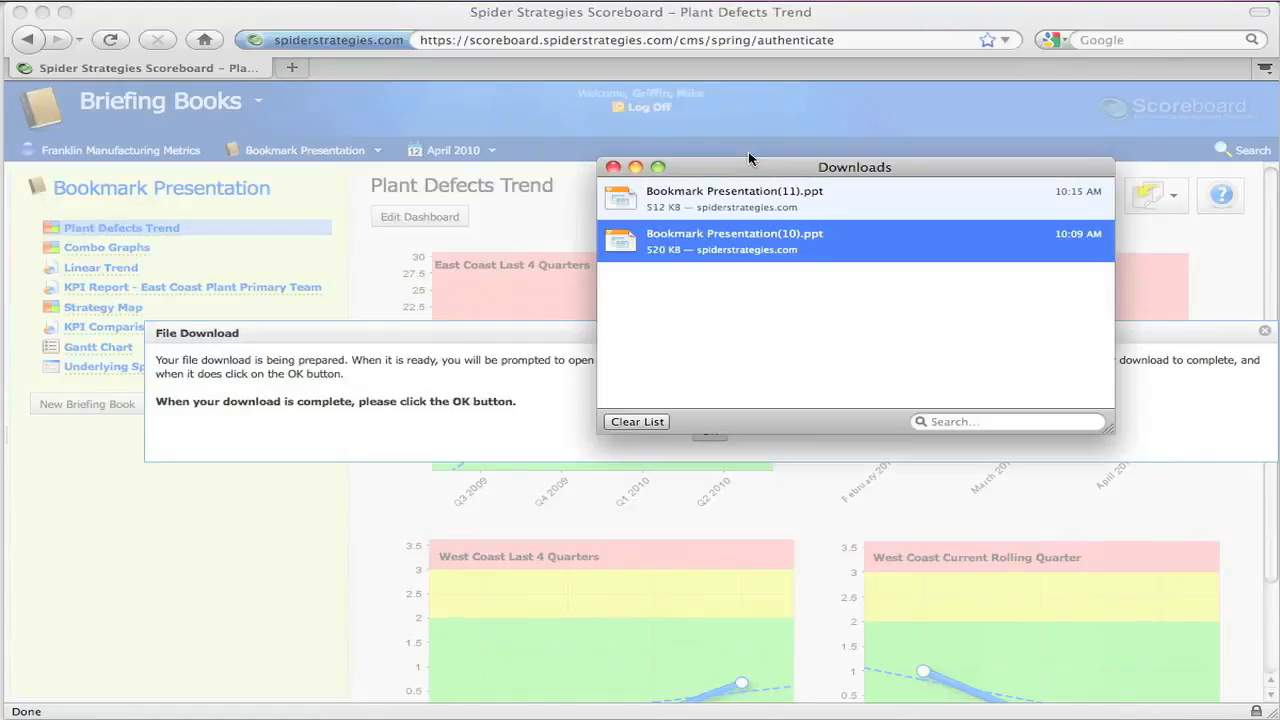
Clear and close the browser's downloads list and dismiss the File Download notice.
left_click(637, 421)
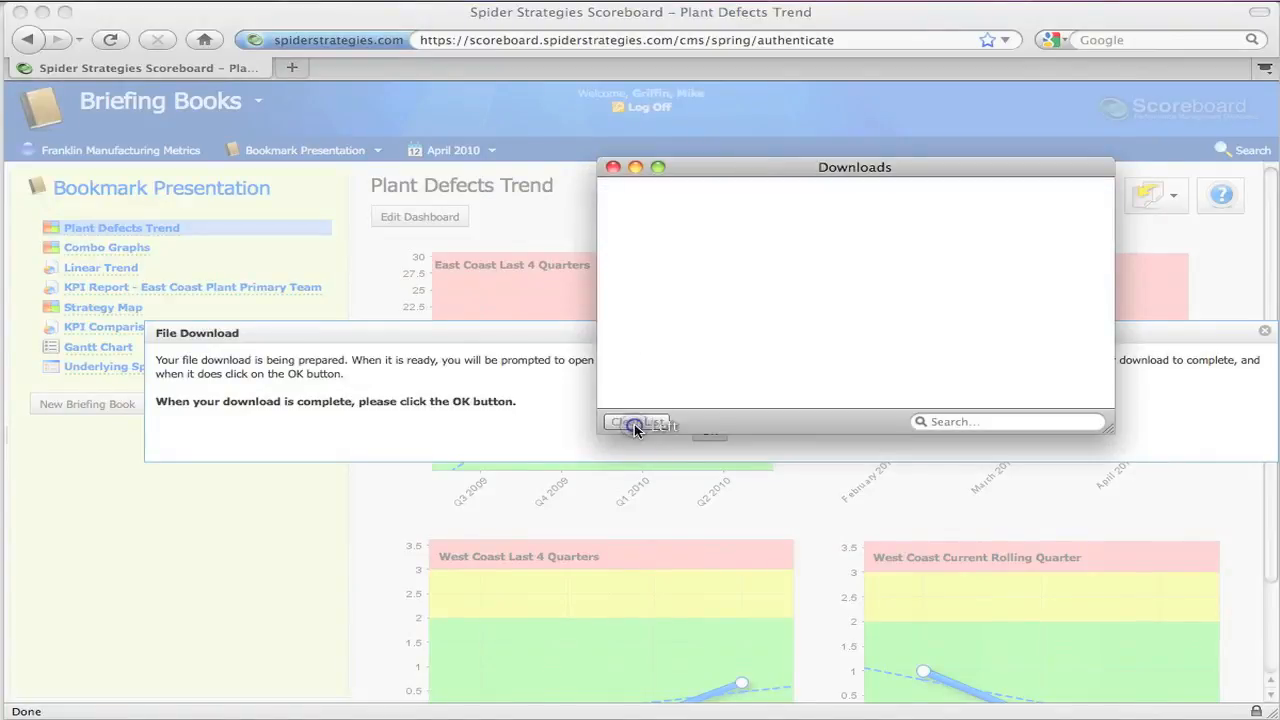
left_click(613, 167)
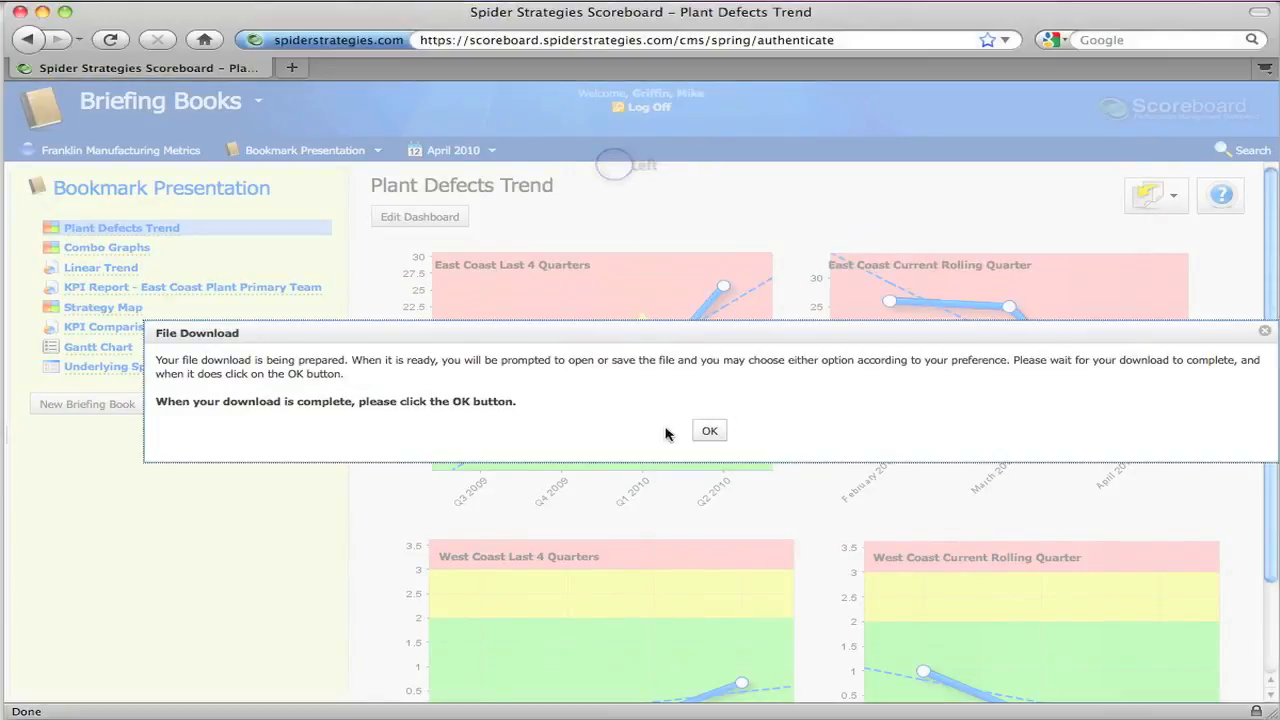
left_click(710, 431)
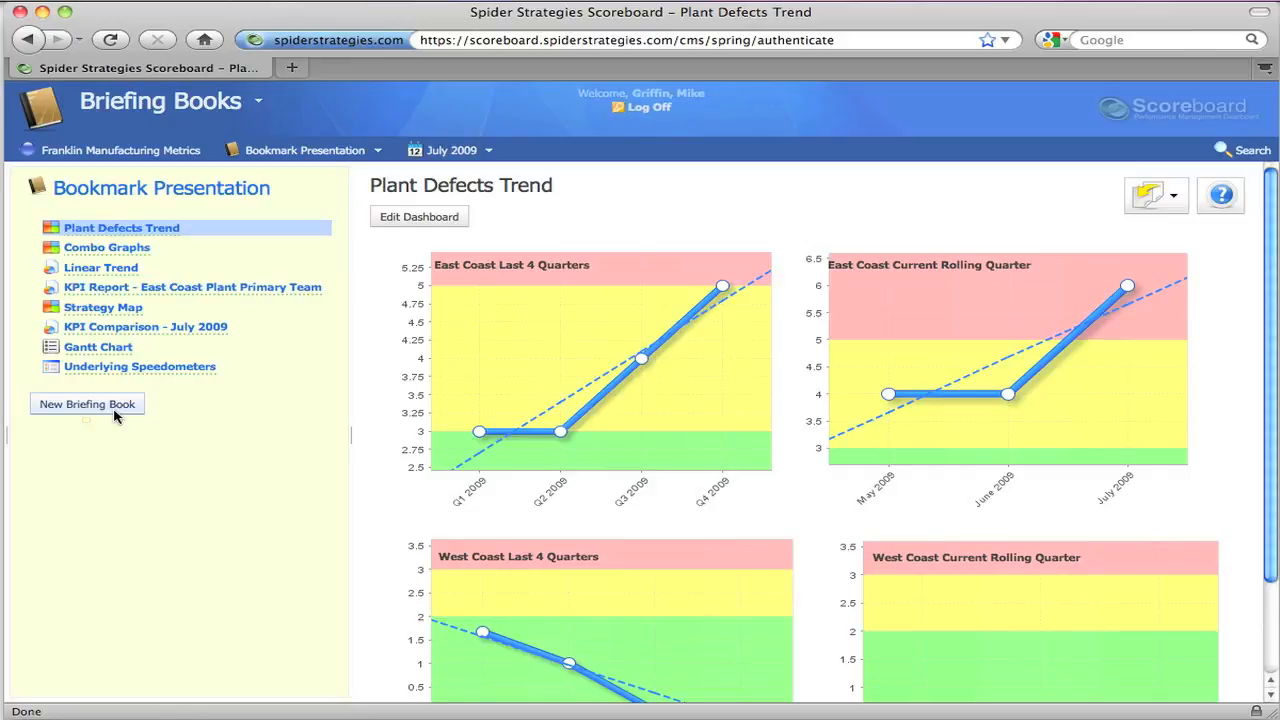
Create a new briefing book named "Tutorial Briefing Book".
left_click(87, 405)
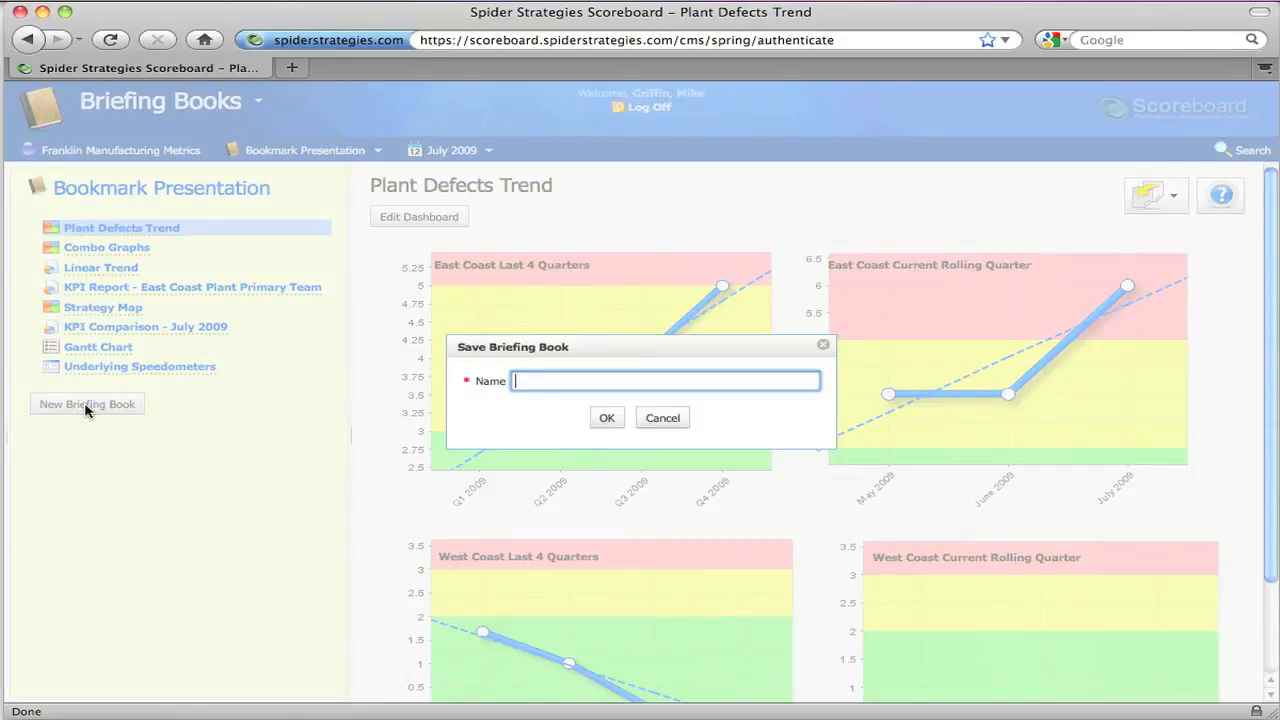
type("Tutpo")
key("BackSpace")
key("BackSpace")
type("orial Briefing Bri")
key("BackSpace")
key("BackSpace")
type("ook")
left_click(605, 418)
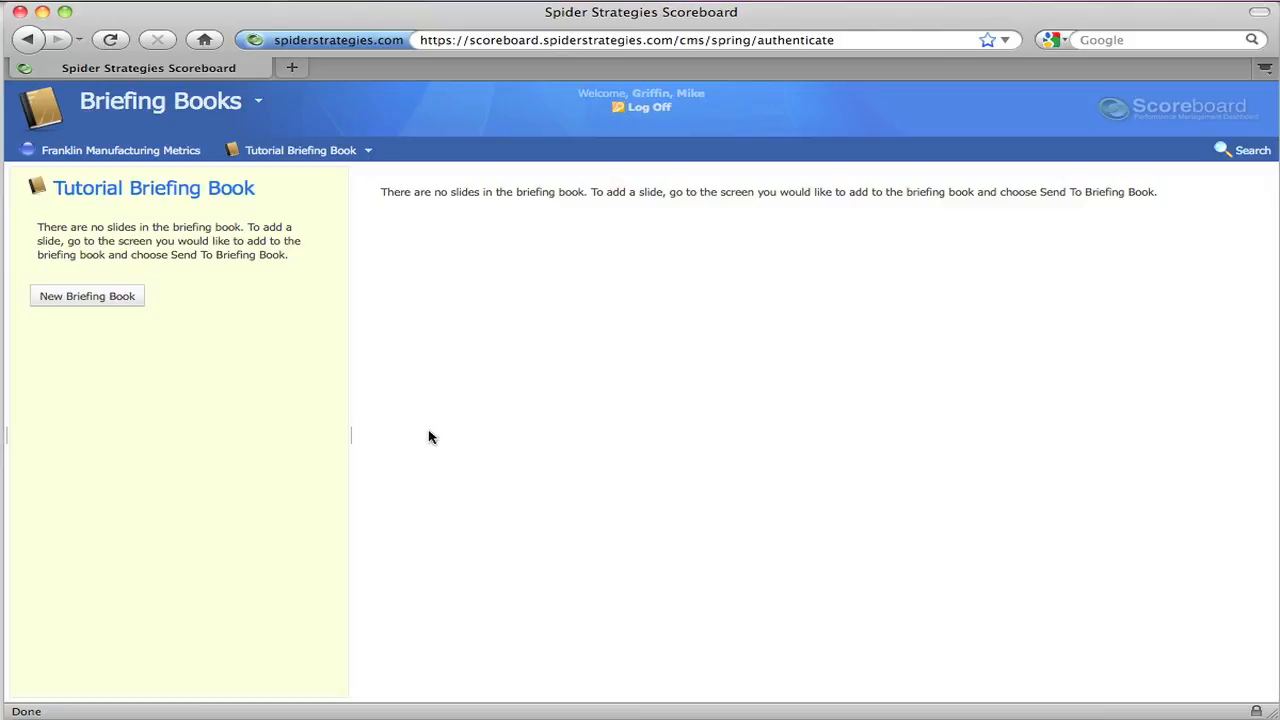
Check the organization's available briefing books and go to Tutorial Briefing Book.
left_click(368, 152)
left_click(423, 201)
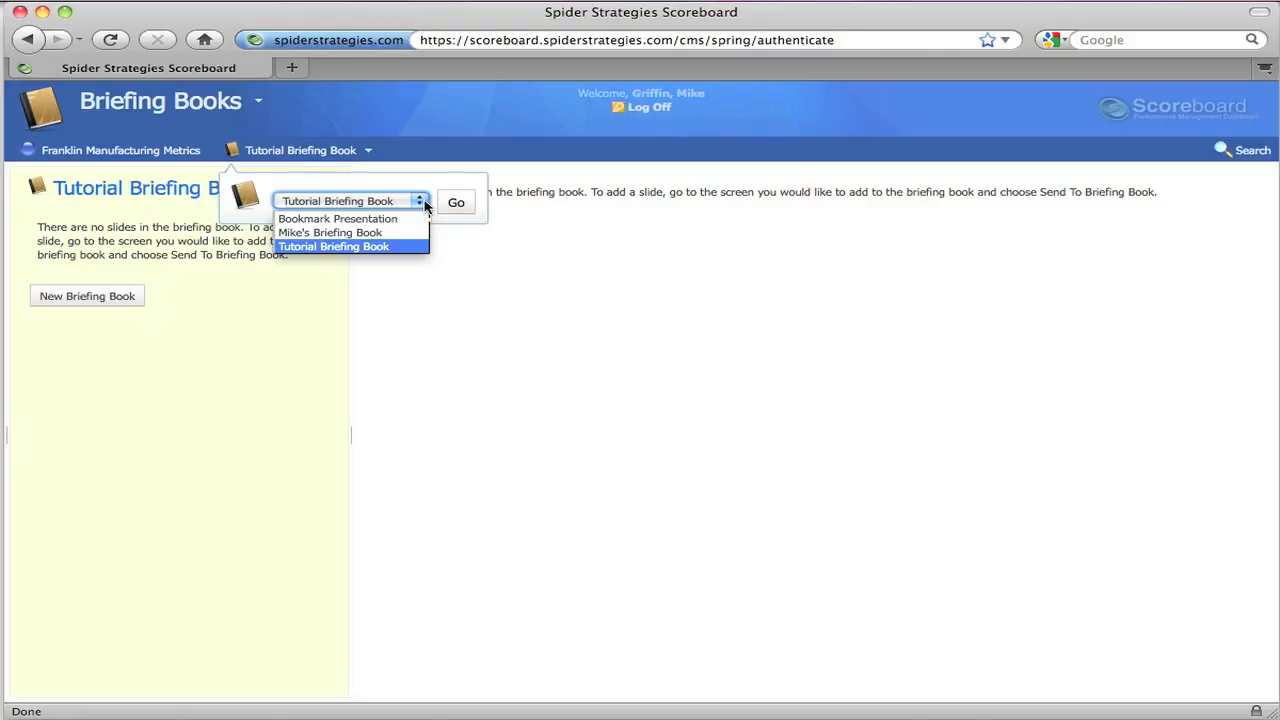
left_click(367, 152)
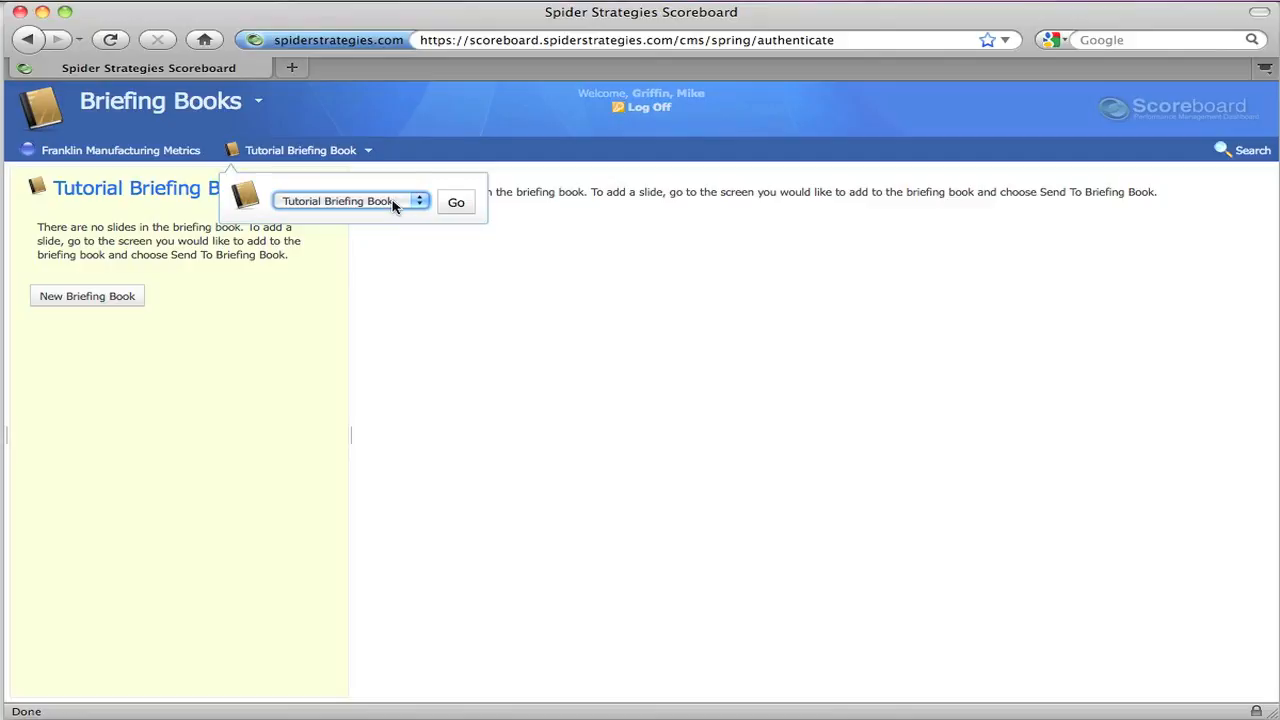
left_click(457, 203)
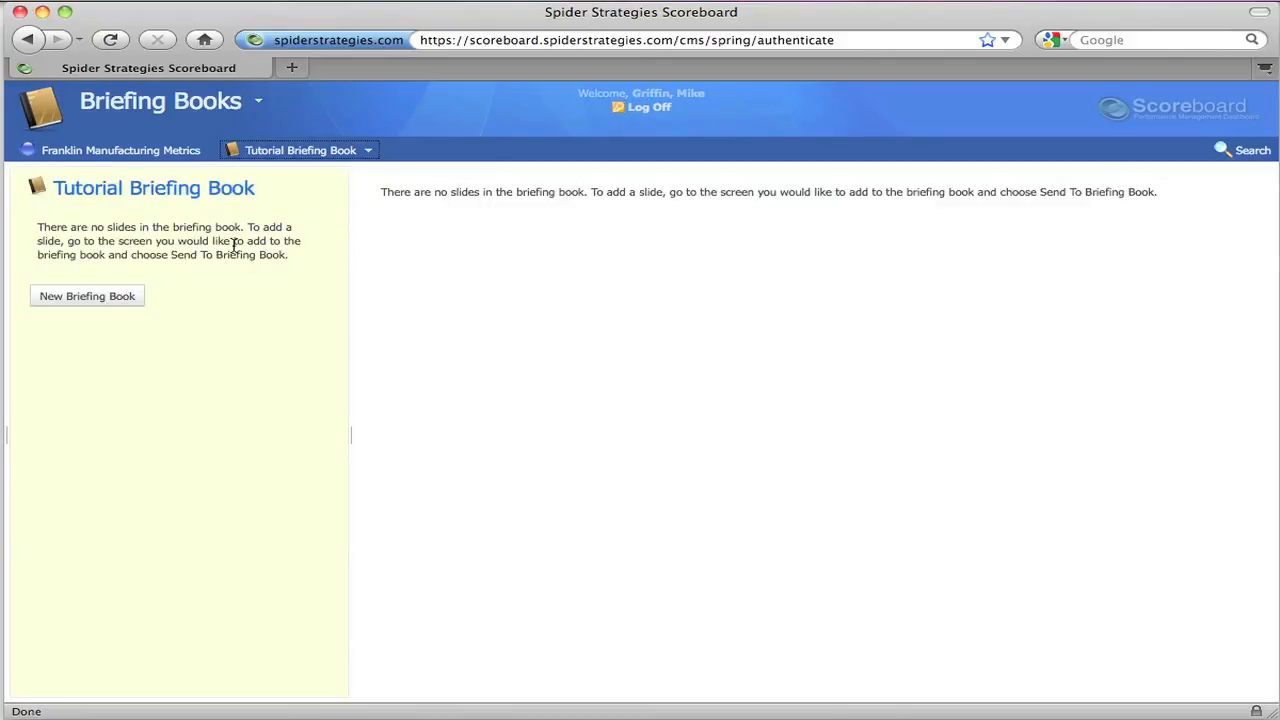
Start a new briefing book slide from the Defects Aggregated to Quarterly dashboard, targeting the existing Tutorial Briefing Book.
left_click(261, 104)
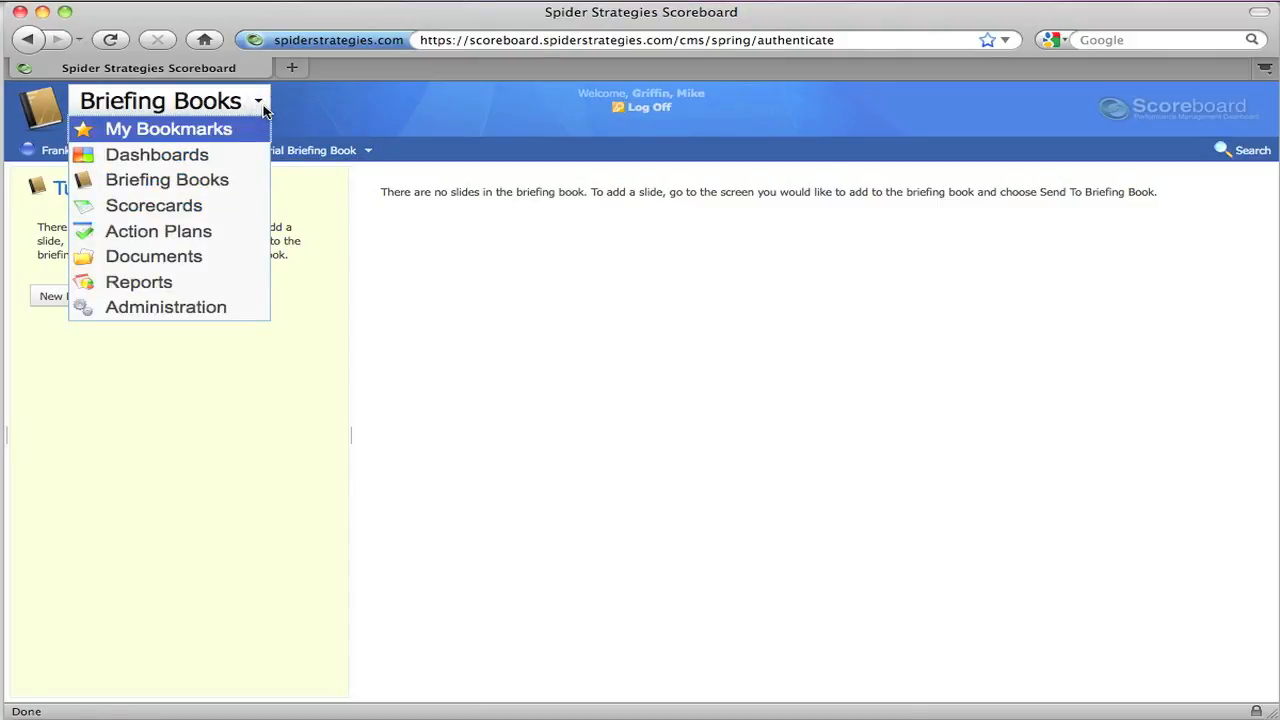
left_click(190, 155)
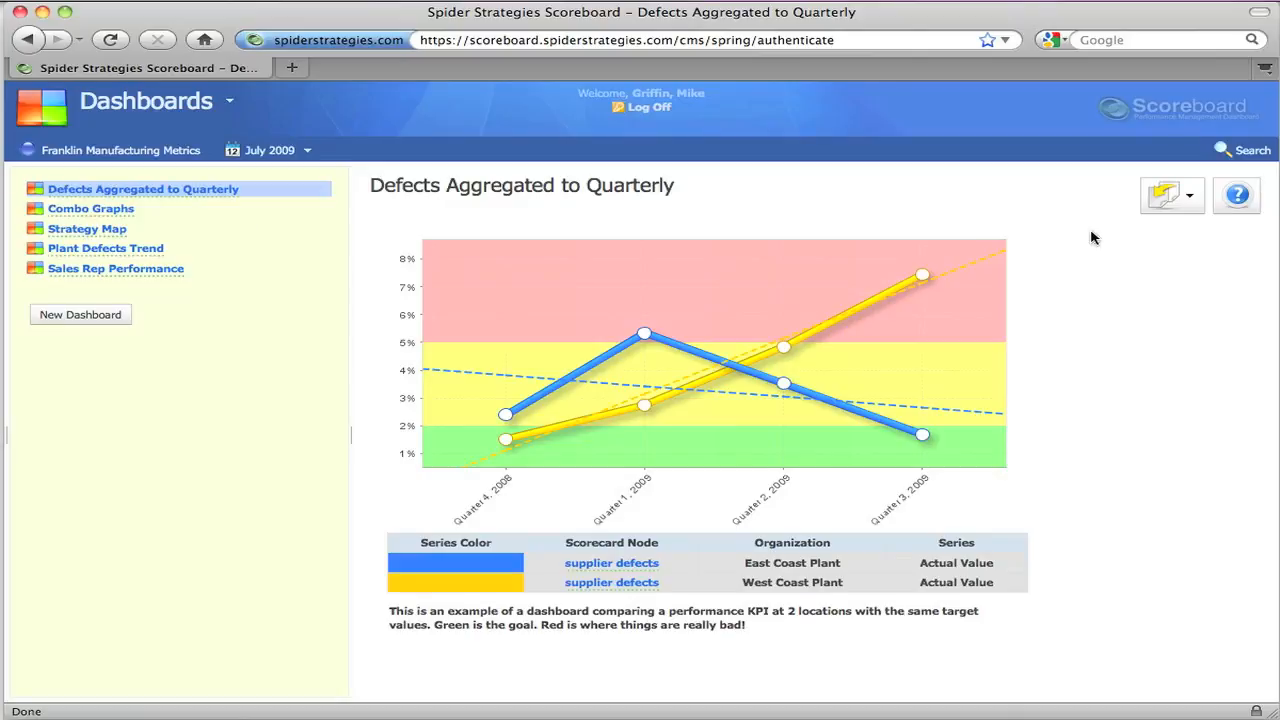
left_click(1172, 195)
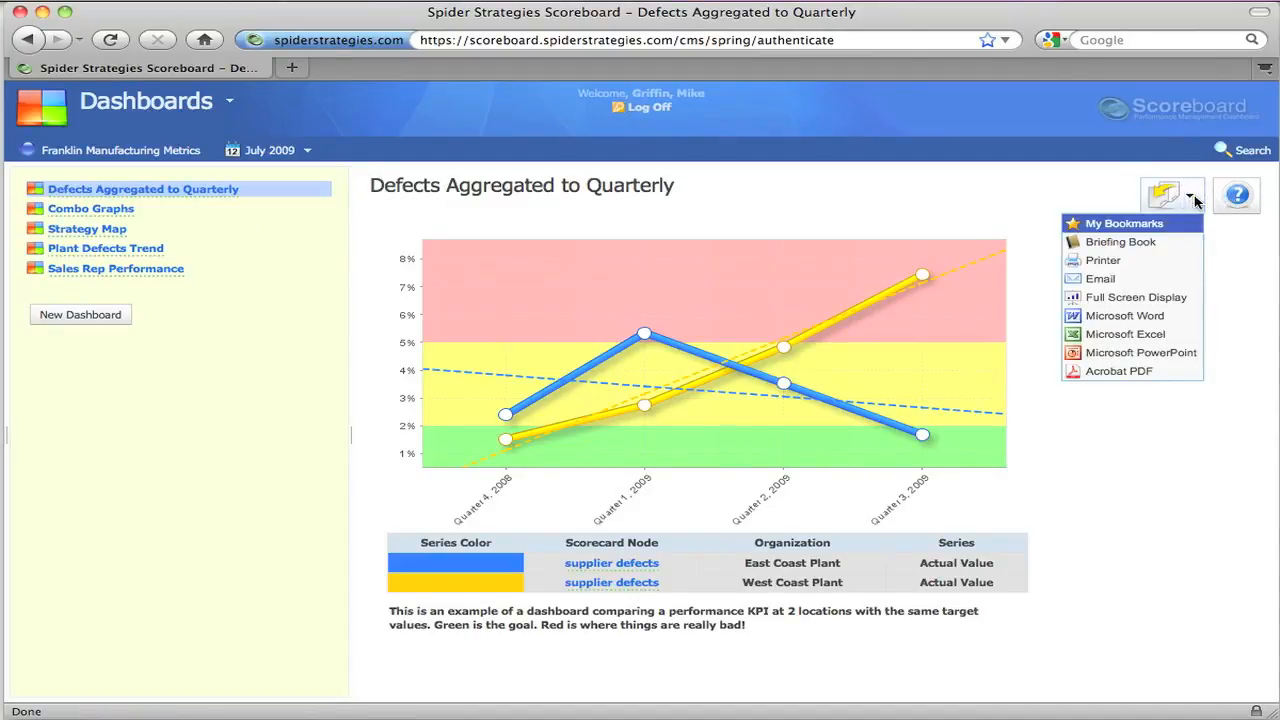
left_click(1125, 243)
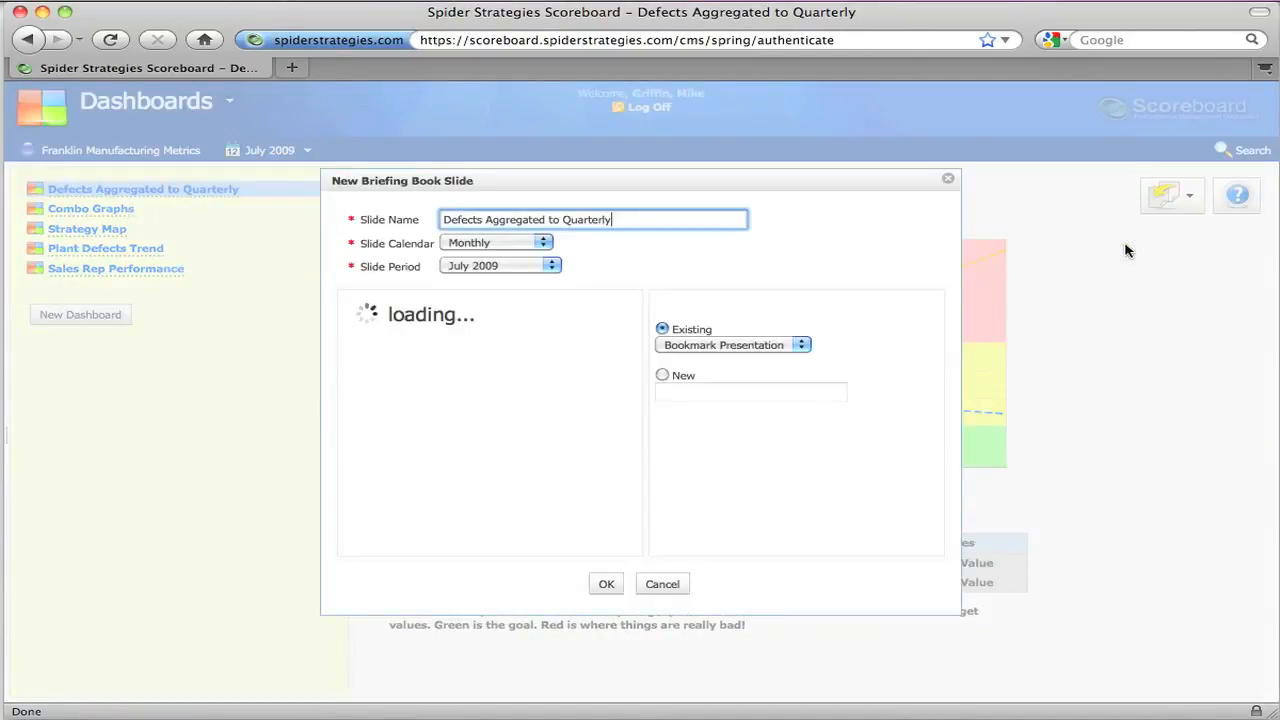
left_click(806, 346)
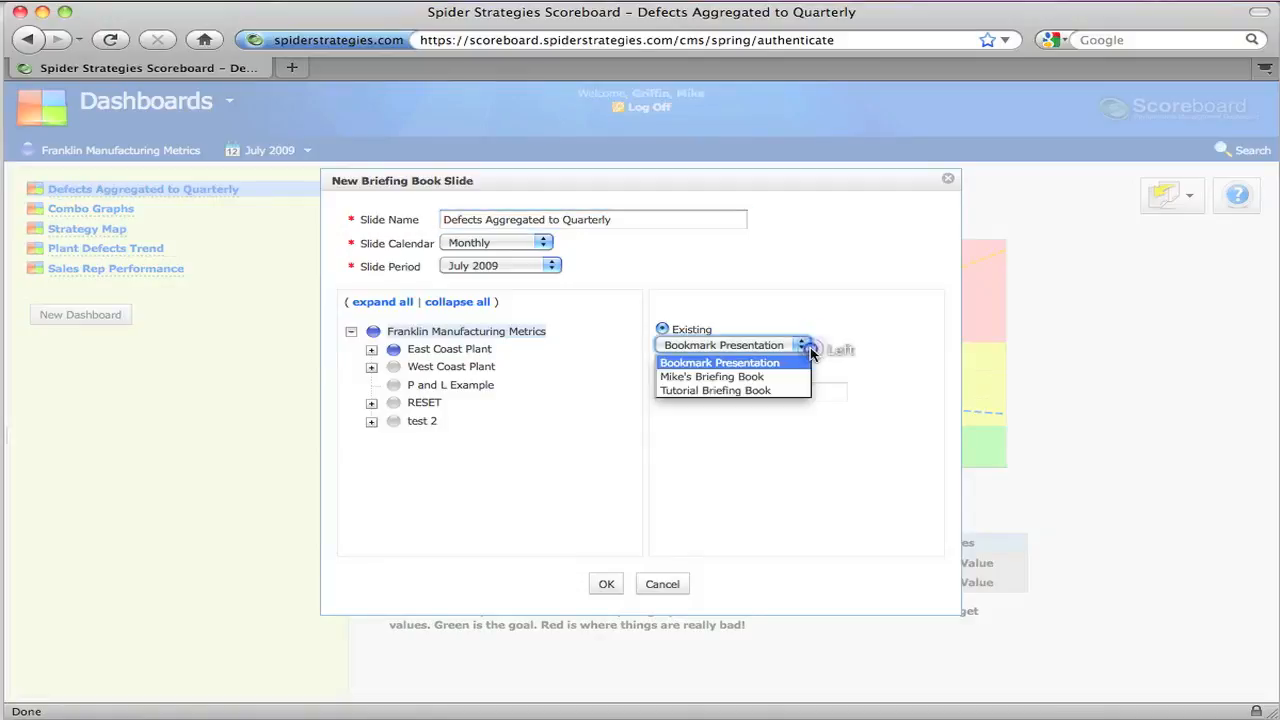
left_click(747, 390)
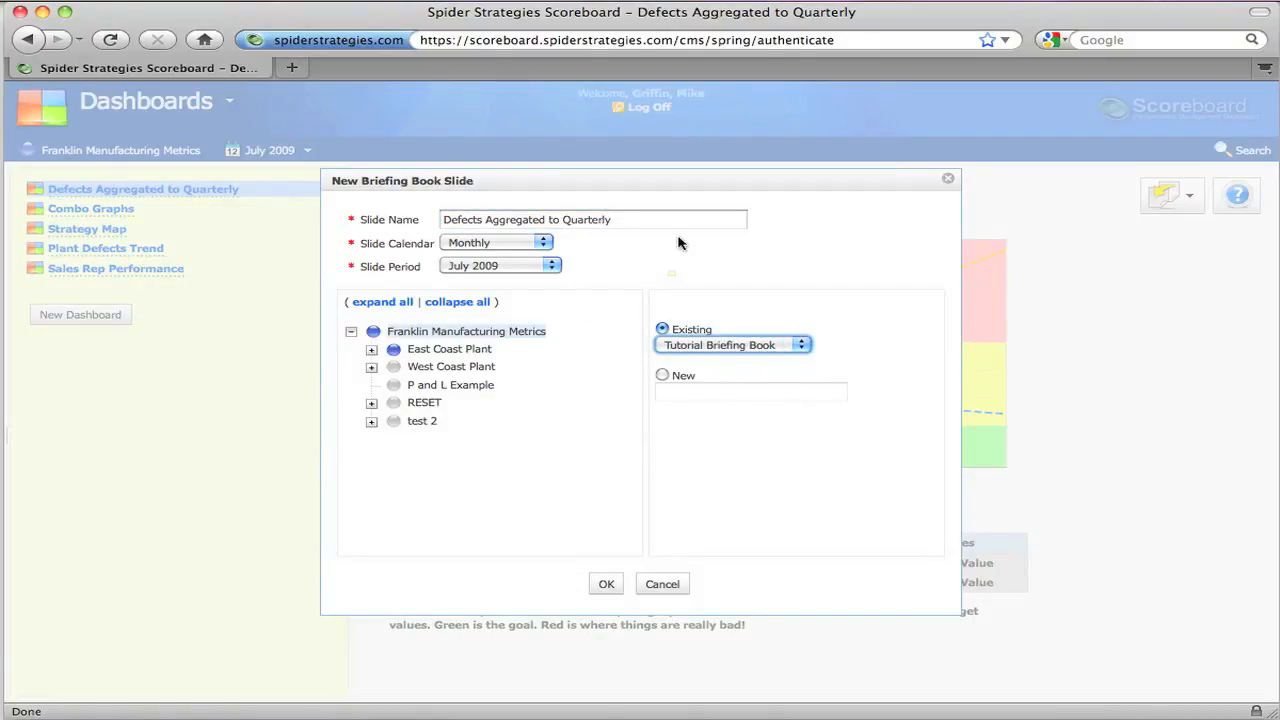
Set the Defects Aggregated to Quarterly slide's period to April 2010 and save the slide.
left_click(552, 265)
left_click_drag(553, 322, 532, 521)
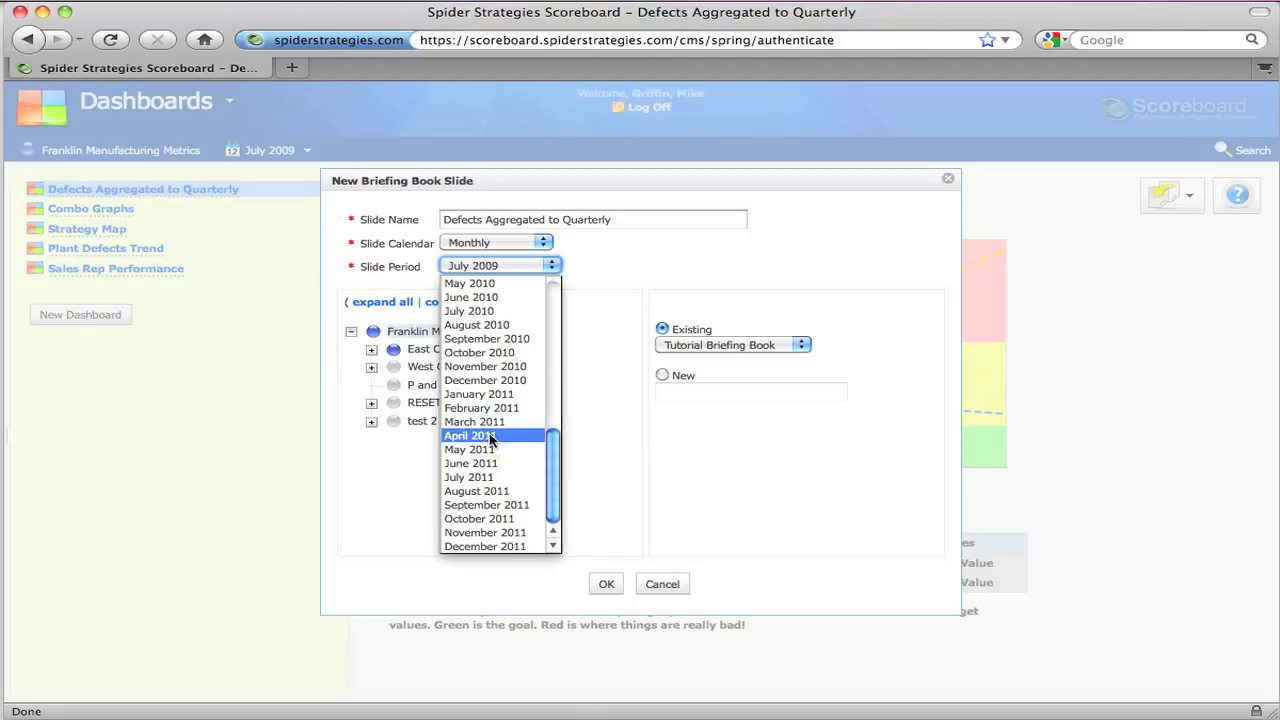
left_click_drag(550, 452, 550, 442)
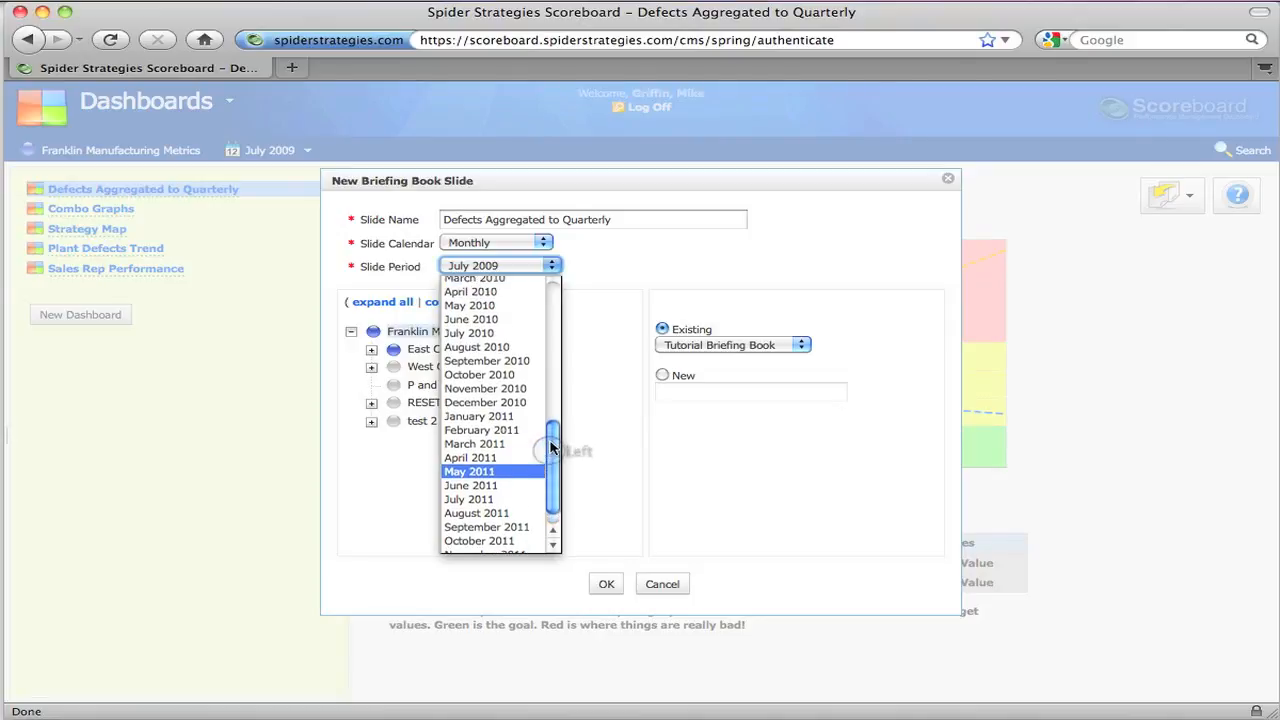
left_click(497, 295)
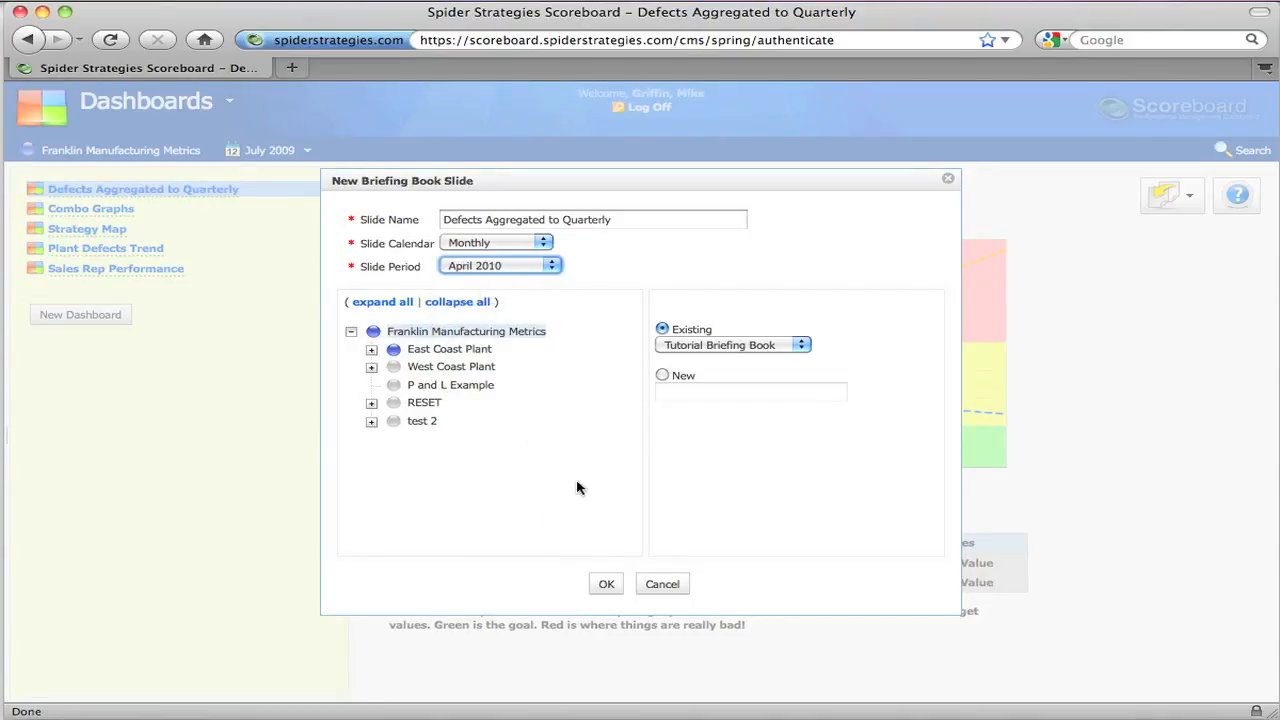
left_click(606, 585)
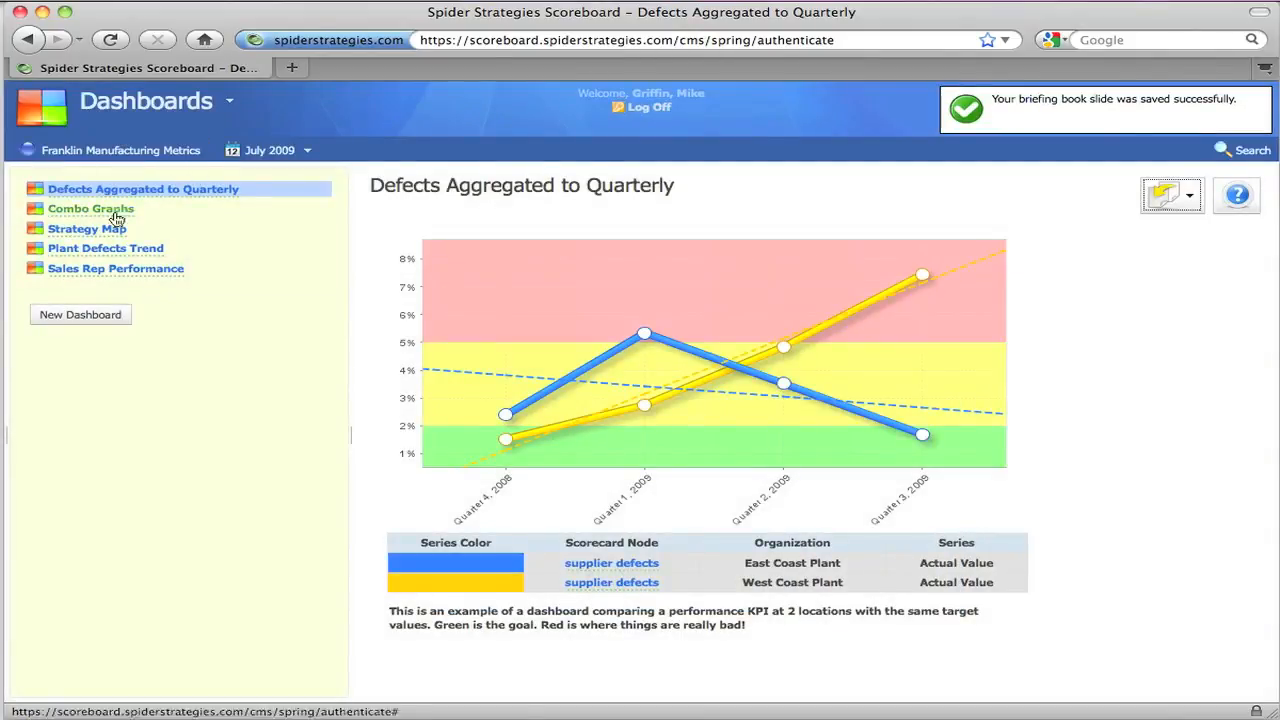
Send the Plant Defects Trend dashboard to a briefing book as a slide with the April 2010 period.
left_click(101, 249)
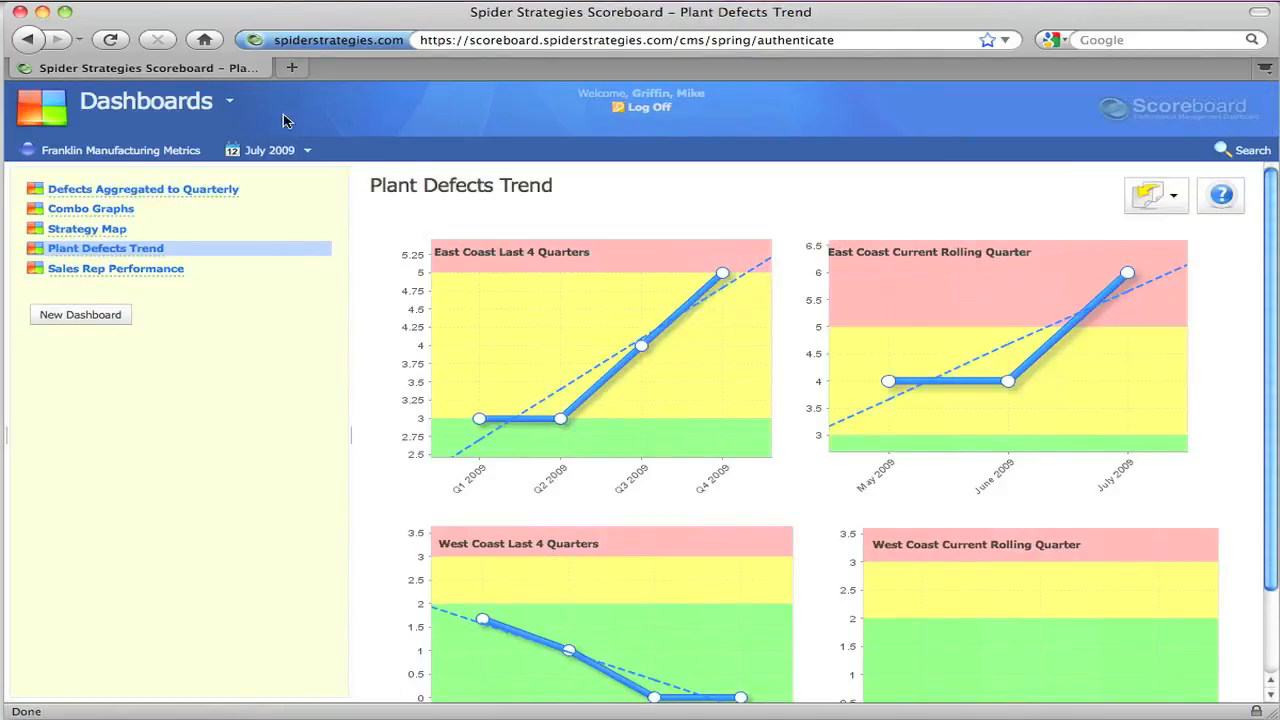
left_click(1176, 200)
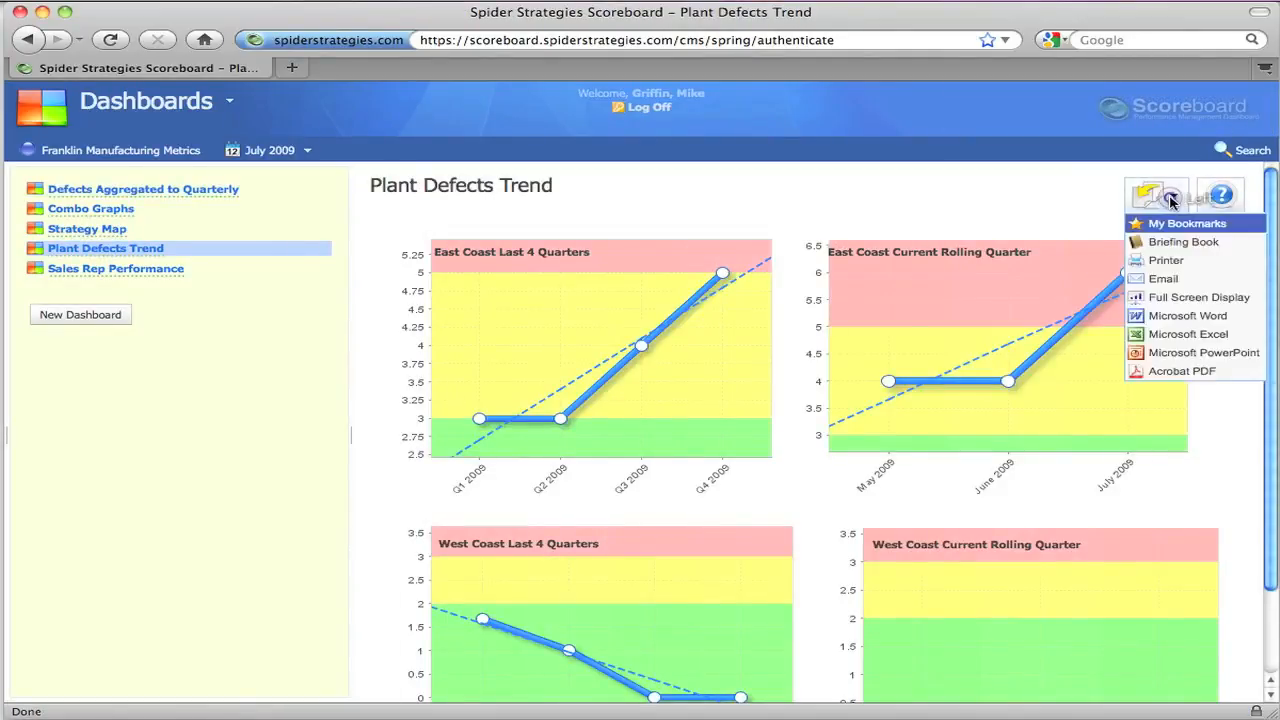
left_click(1181, 244)
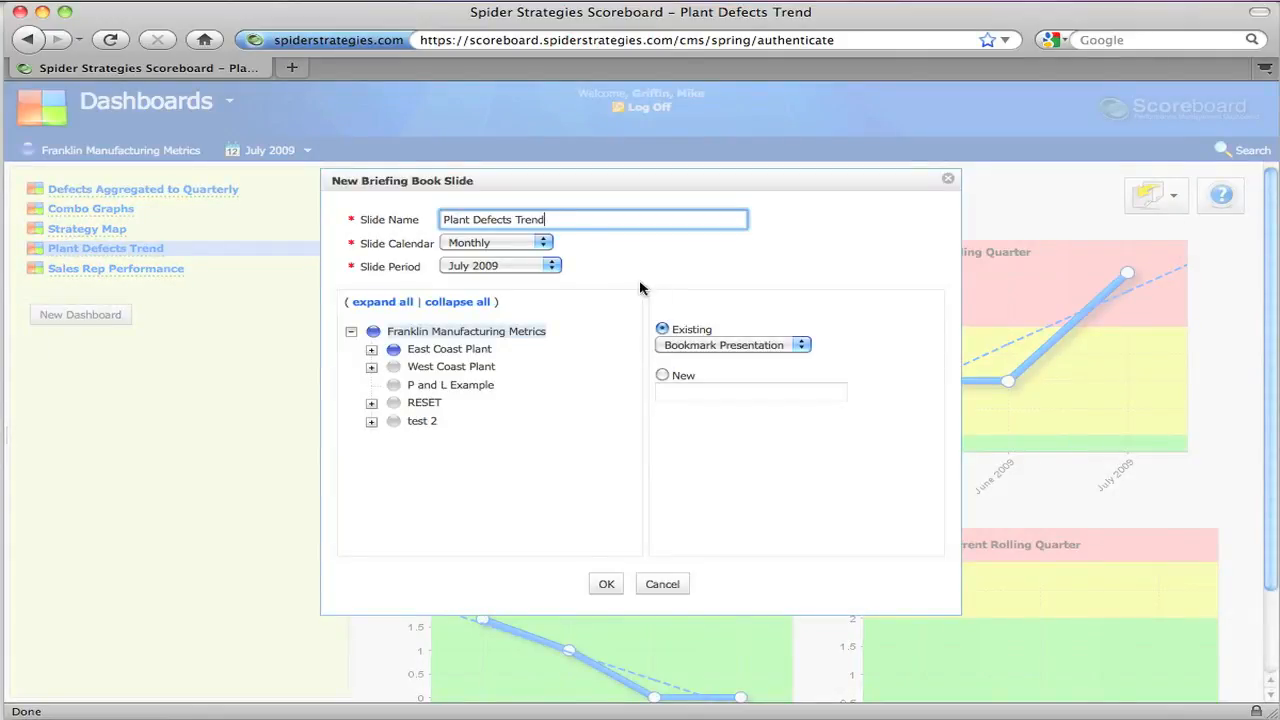
left_click(556, 266)
left_click_drag(556, 302, 556, 374)
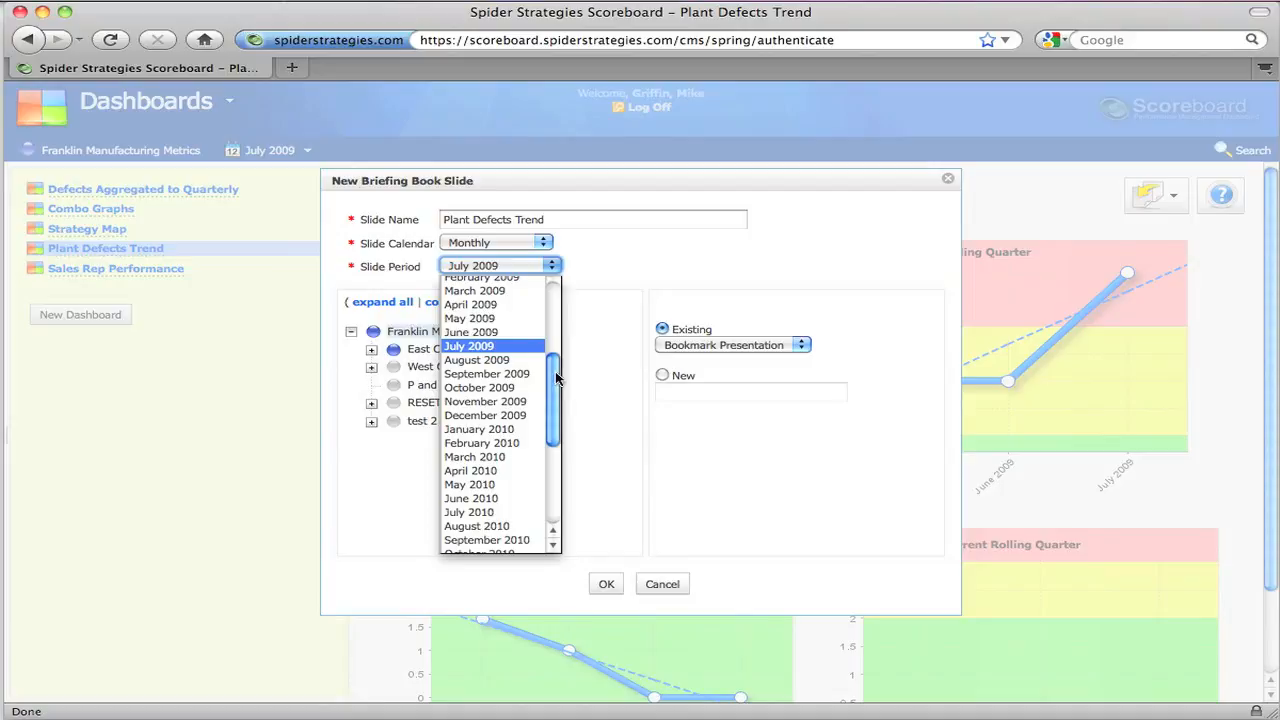
left_click(512, 470)
left_click(607, 585)
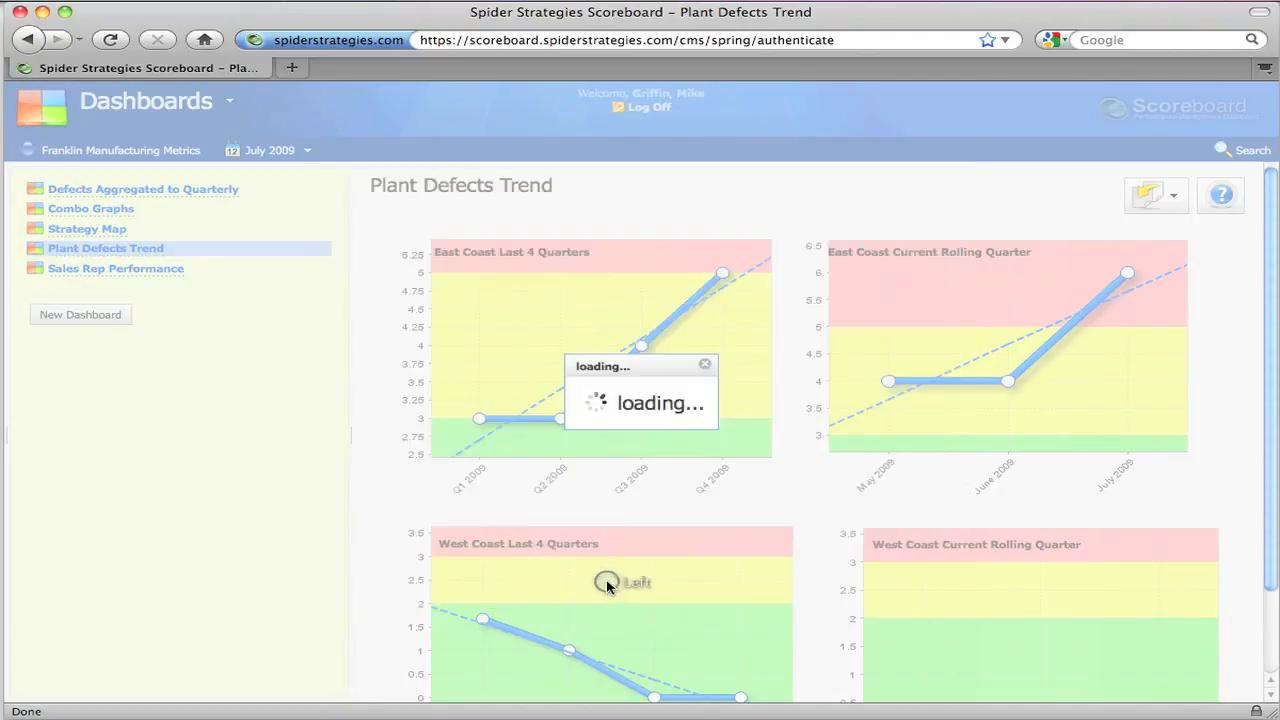
Change the Plant Defects Trend dashboard's calendar period to May 2010.
left_click(295, 151)
left_click(529, 204)
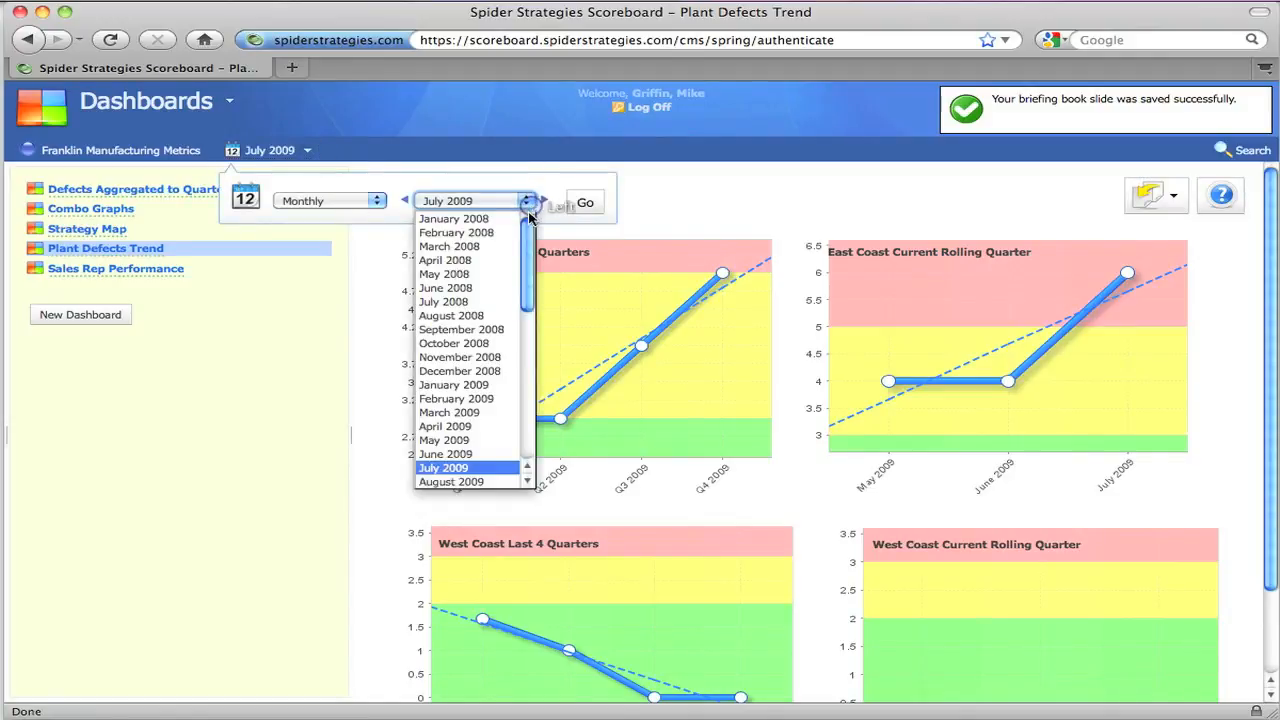
left_click_drag(527, 232, 531, 293)
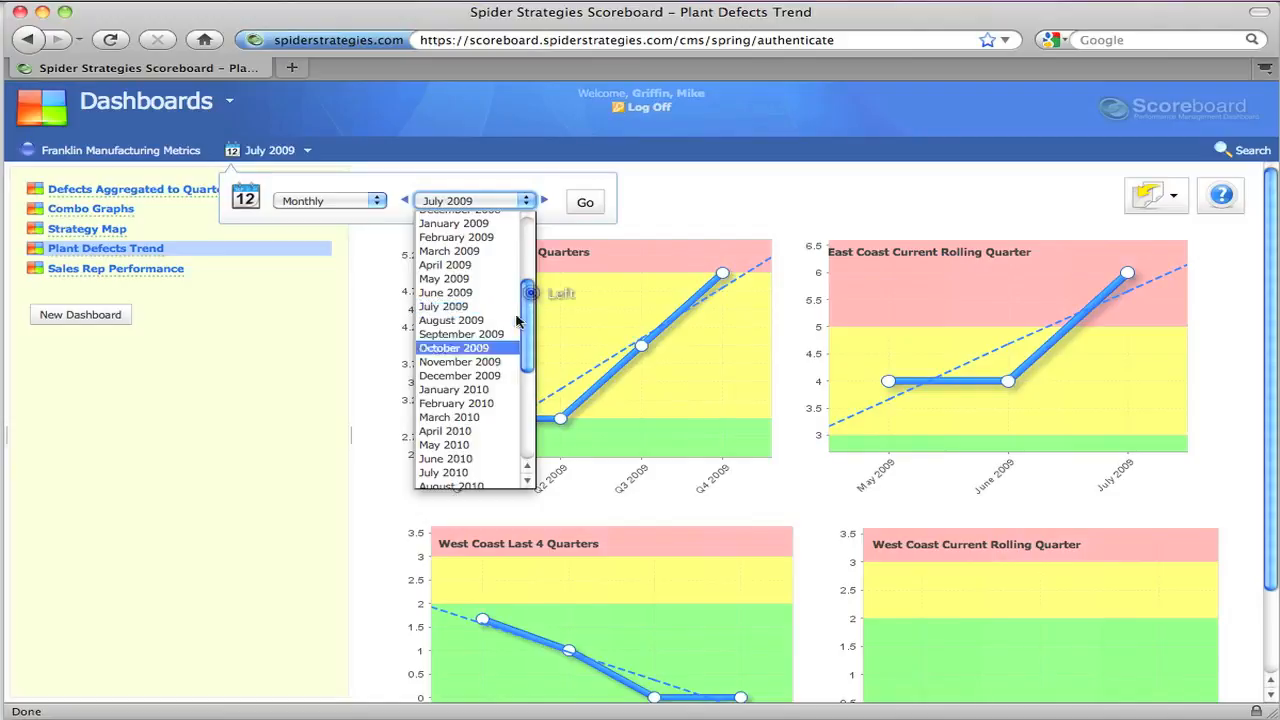
left_click(462, 444)
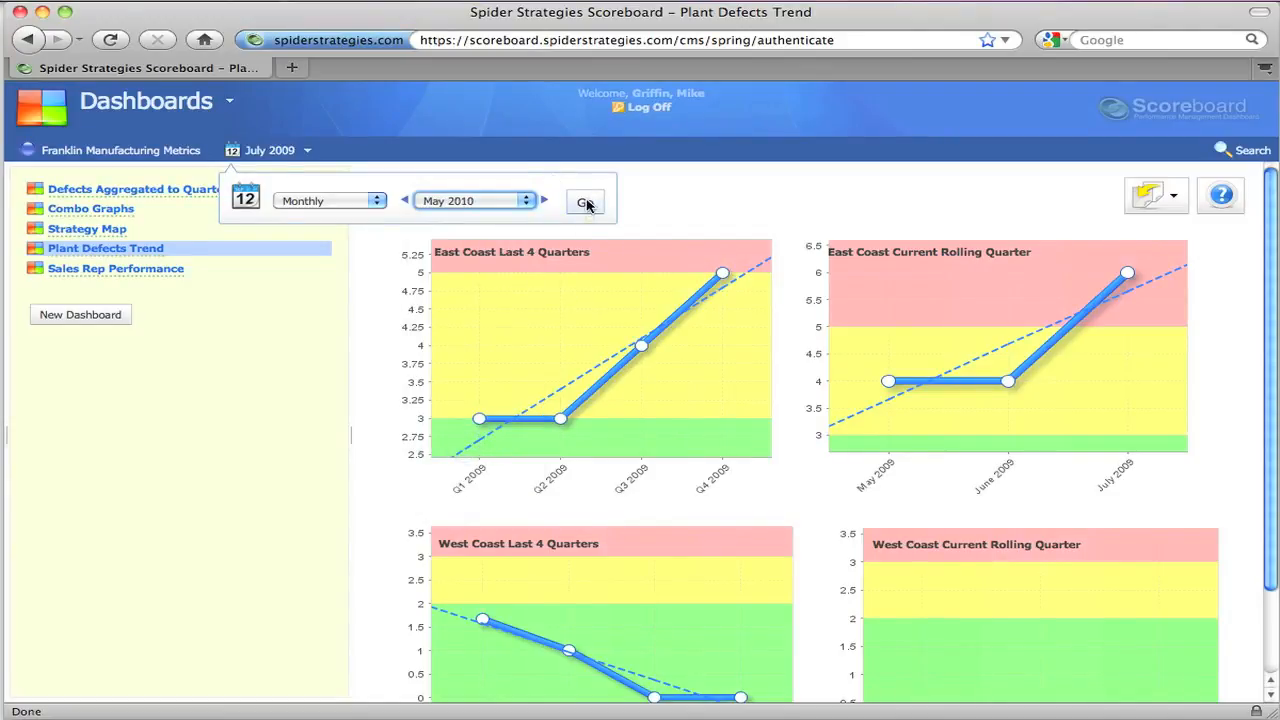
left_click(585, 203)
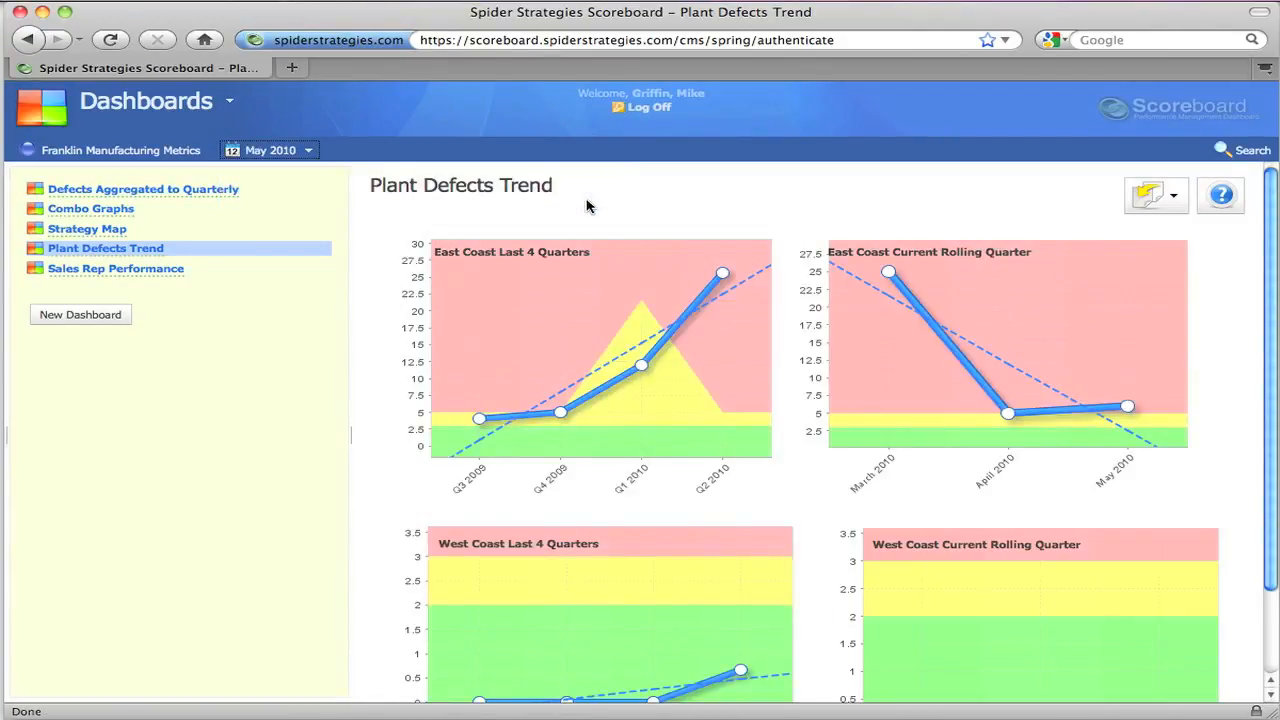
Switch to the Sales Rep Monthly Performance organization under EC Sales to display its Sales Distribution by Rep dashboard.
left_click(80, 151)
left_click(178, 341)
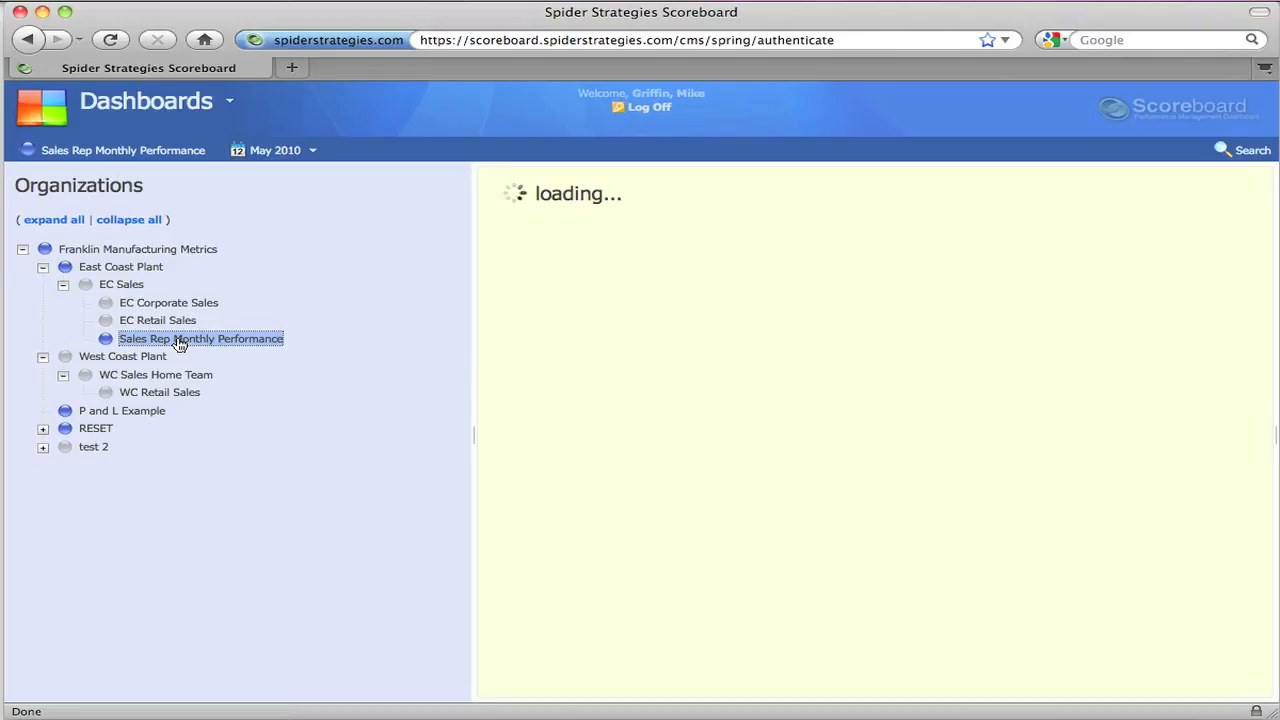
left_click(545, 191)
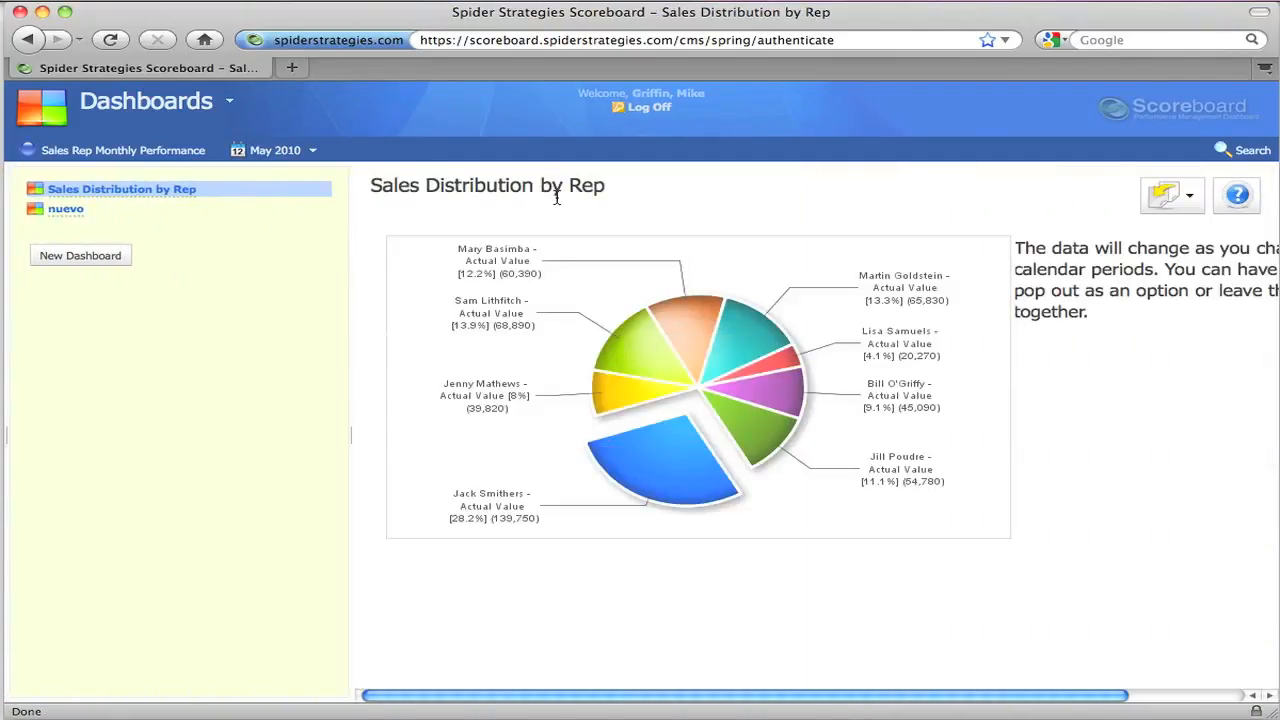
Start a briefing book slide from Sales Distribution by Rep, targeting Franklin Manufacturing Metrics' existing Tutorial Briefing Book.
left_click(1183, 203)
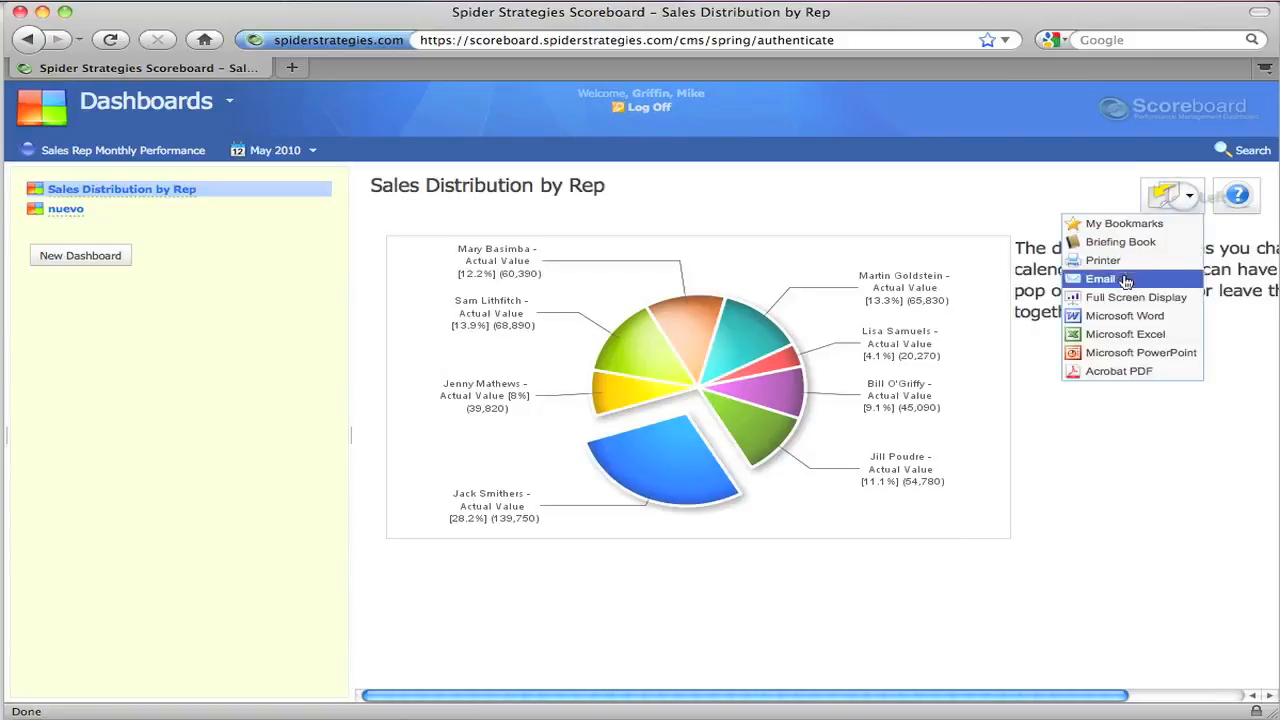
left_click(1125, 245)
left_click(508, 421)
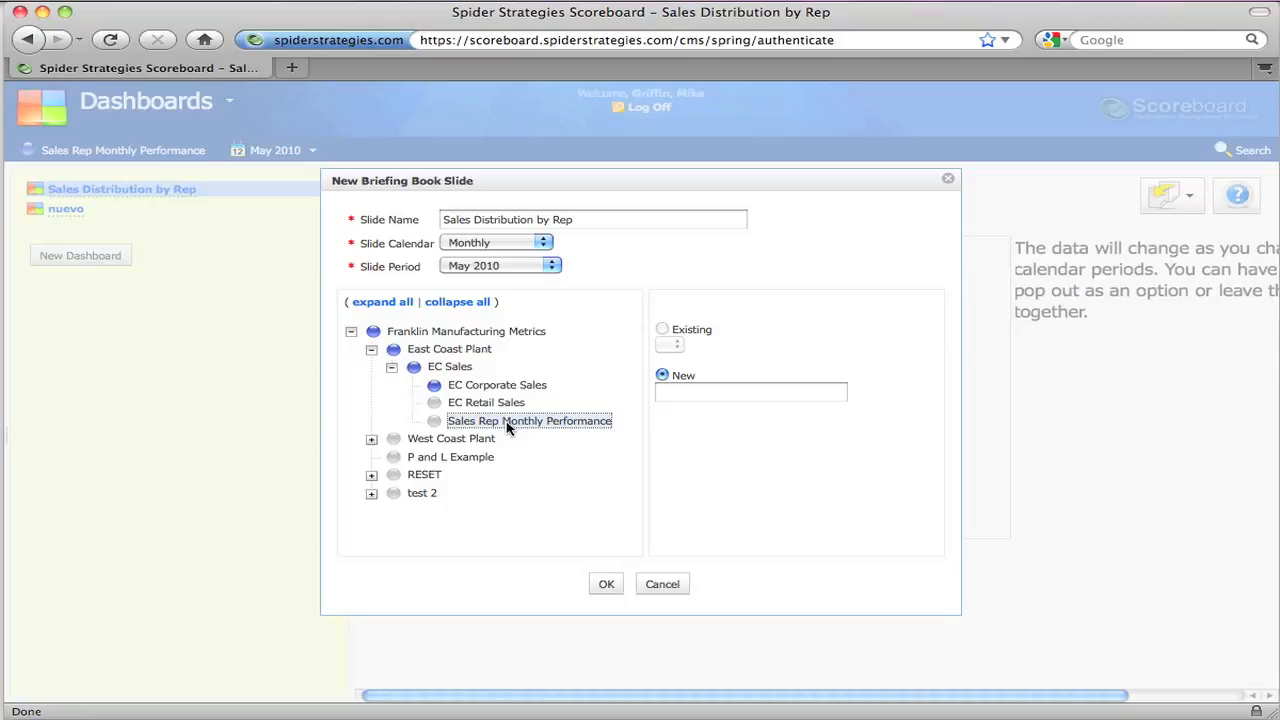
left_click(481, 333)
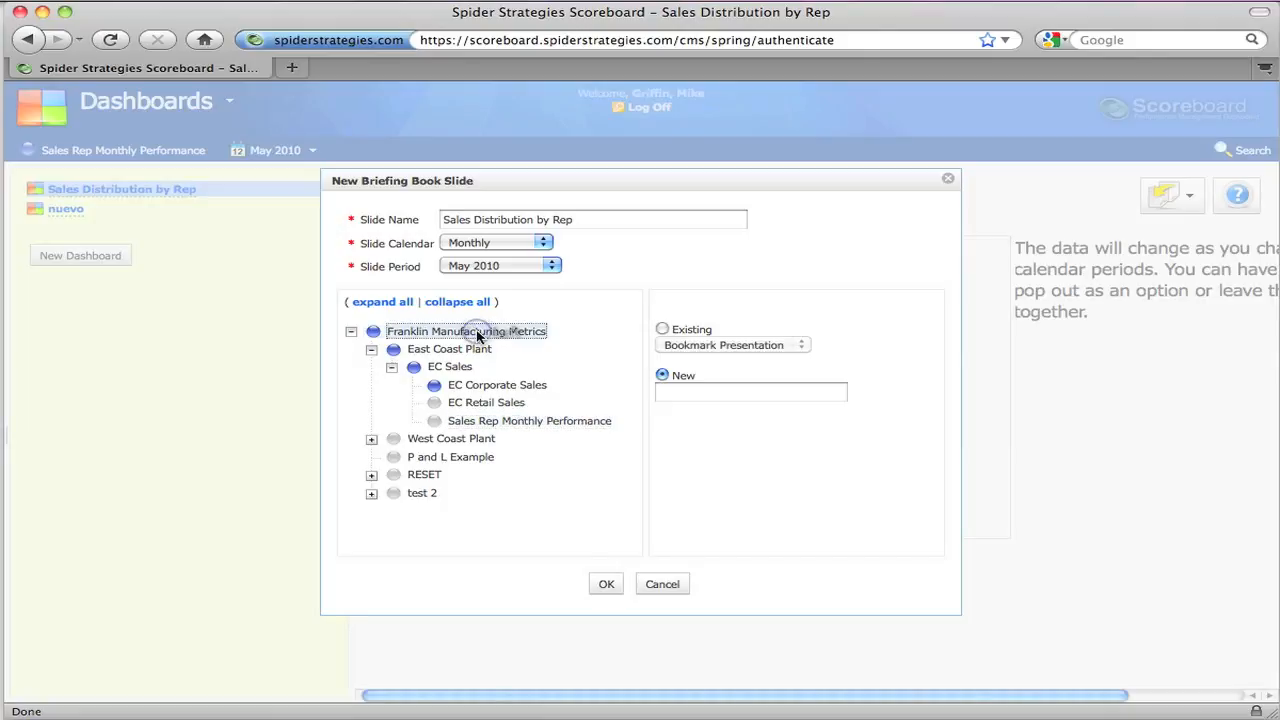
left_click(666, 333)
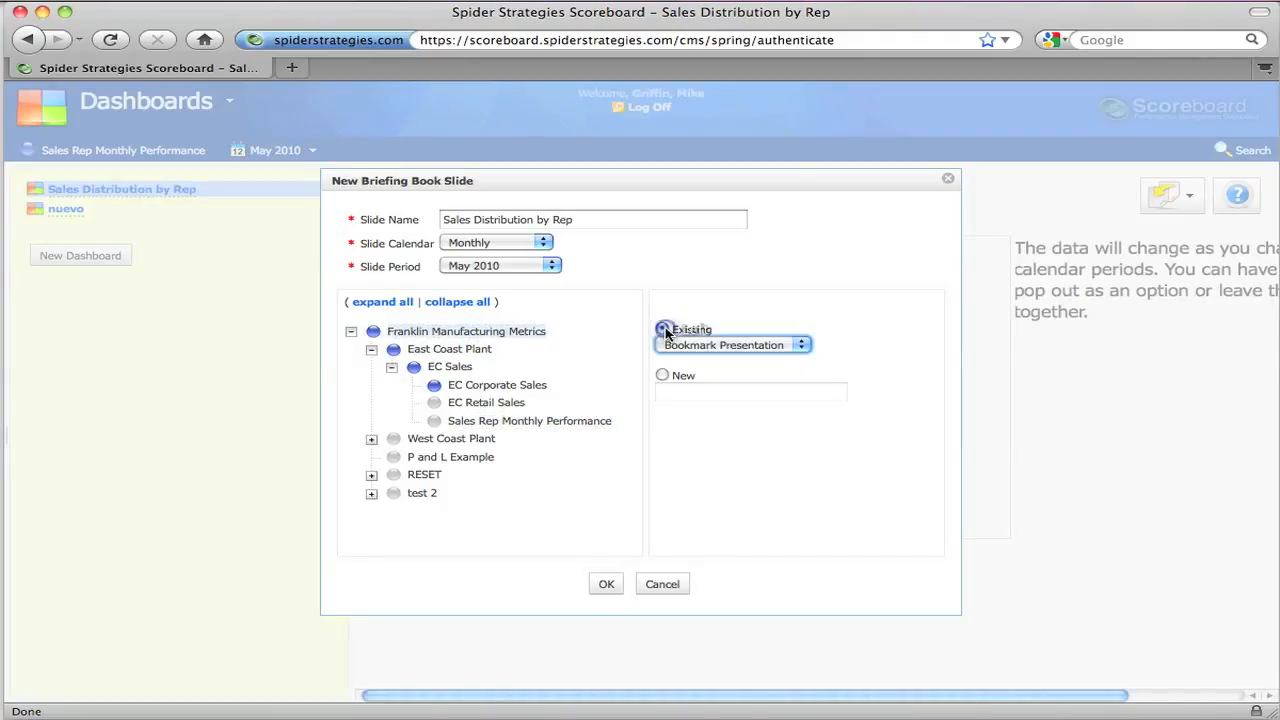
left_click(799, 347)
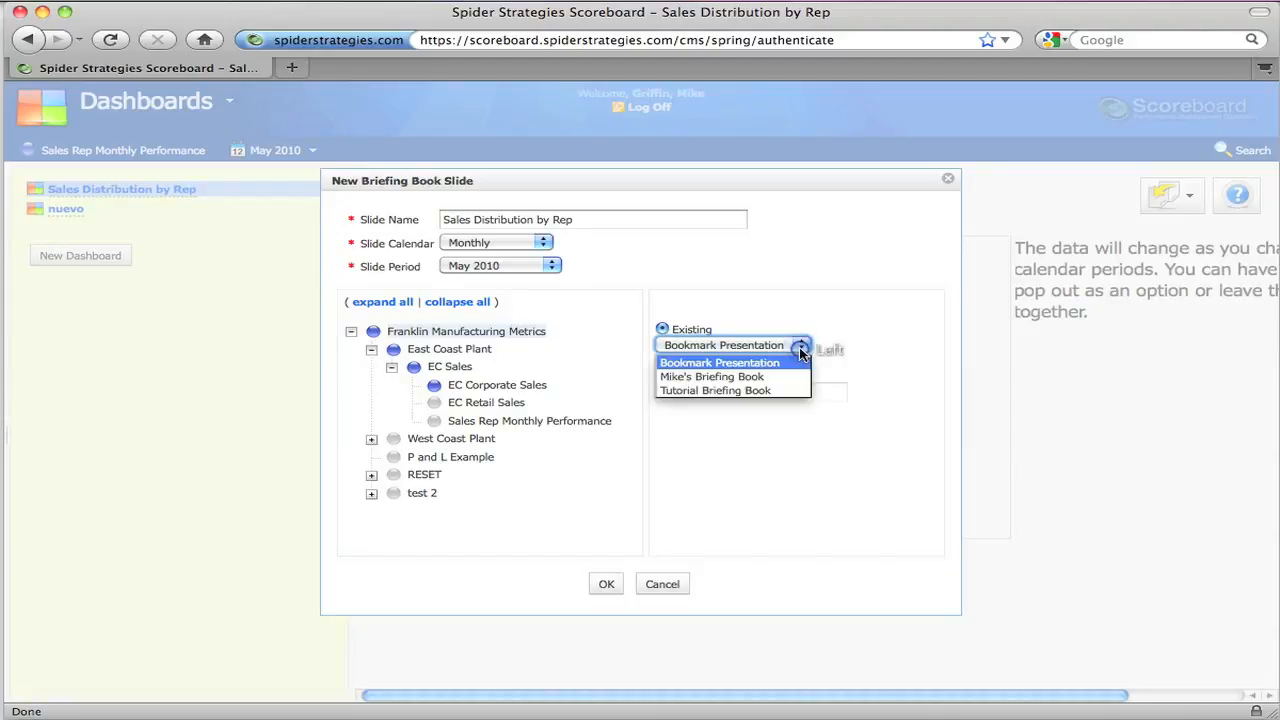
left_click(740, 390)
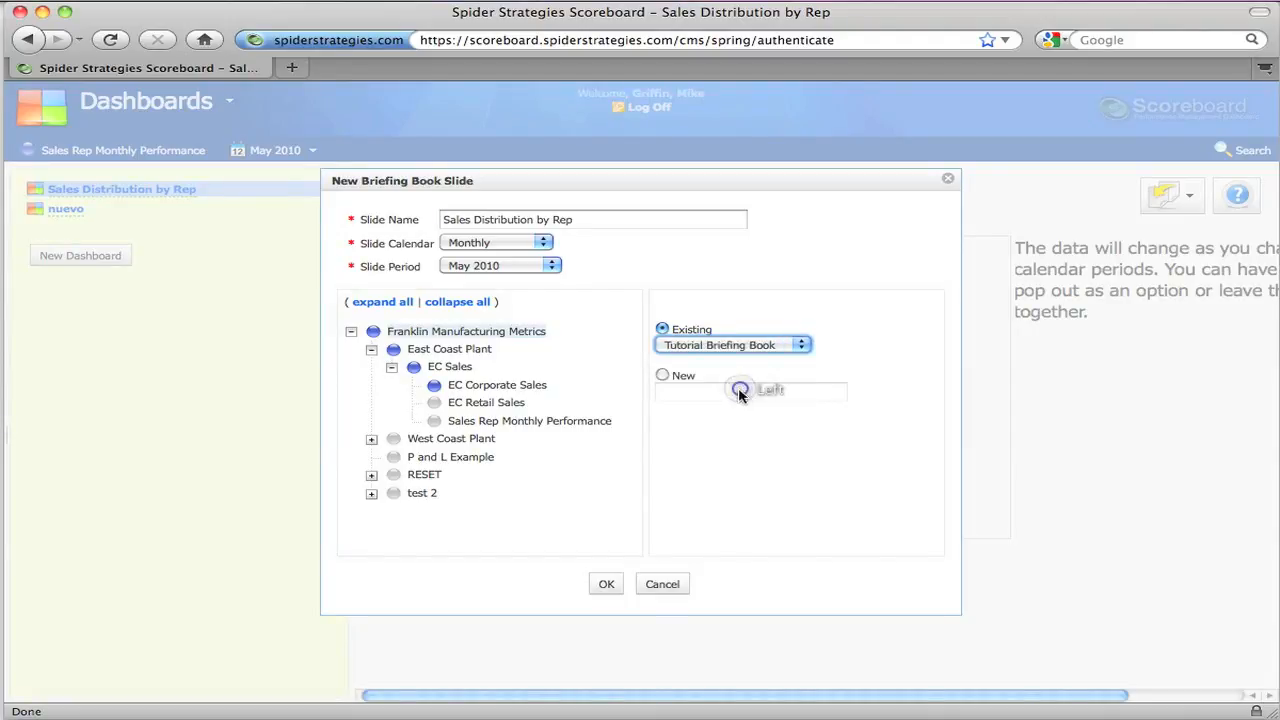
Set the Sales Distribution by Rep slide's period to April 2010 and save the slide.
left_click(541, 268)
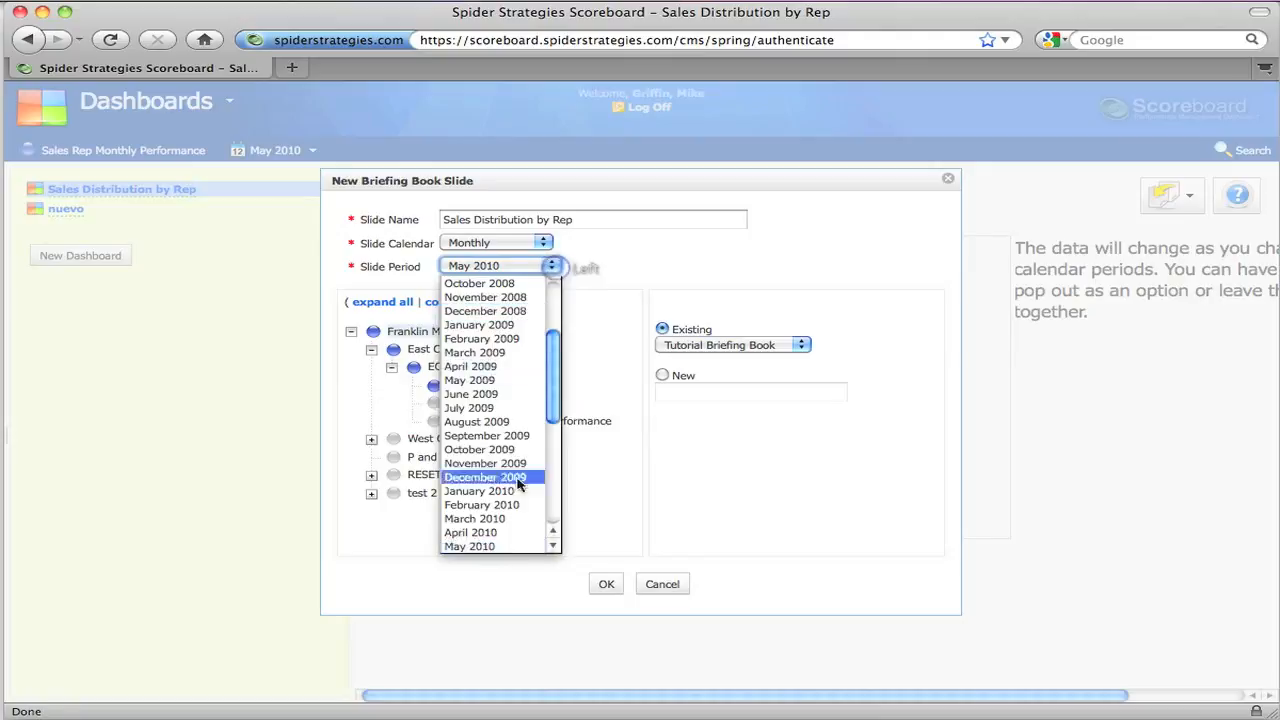
left_click(512, 536)
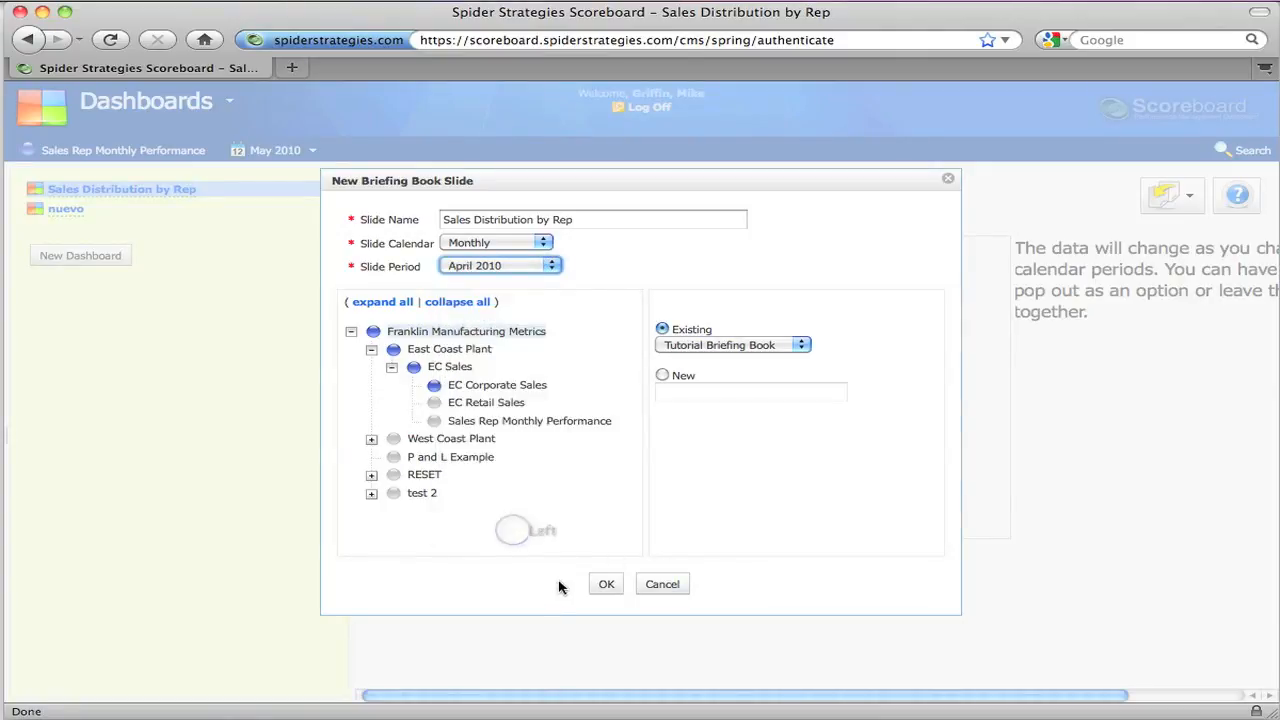
left_click(606, 587)
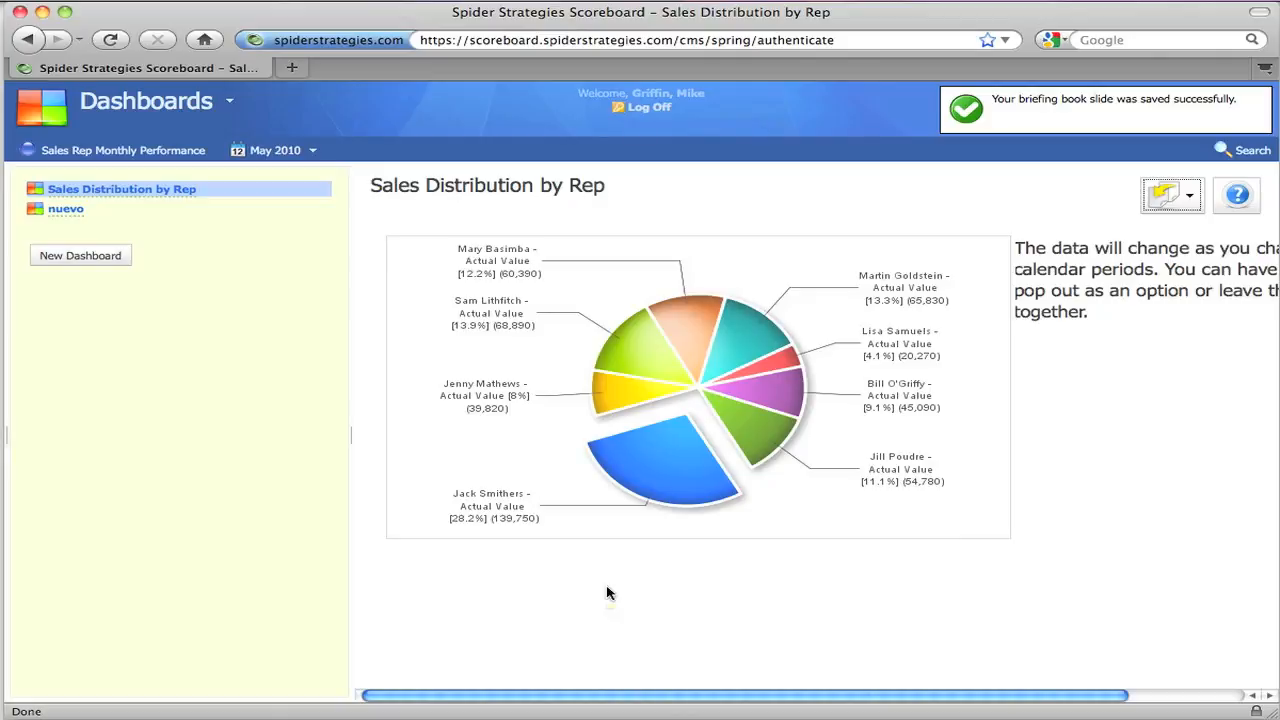
Go to the scorecard's Sales Rep Performance KPI report and open its display options for editing.
left_click(229, 101)
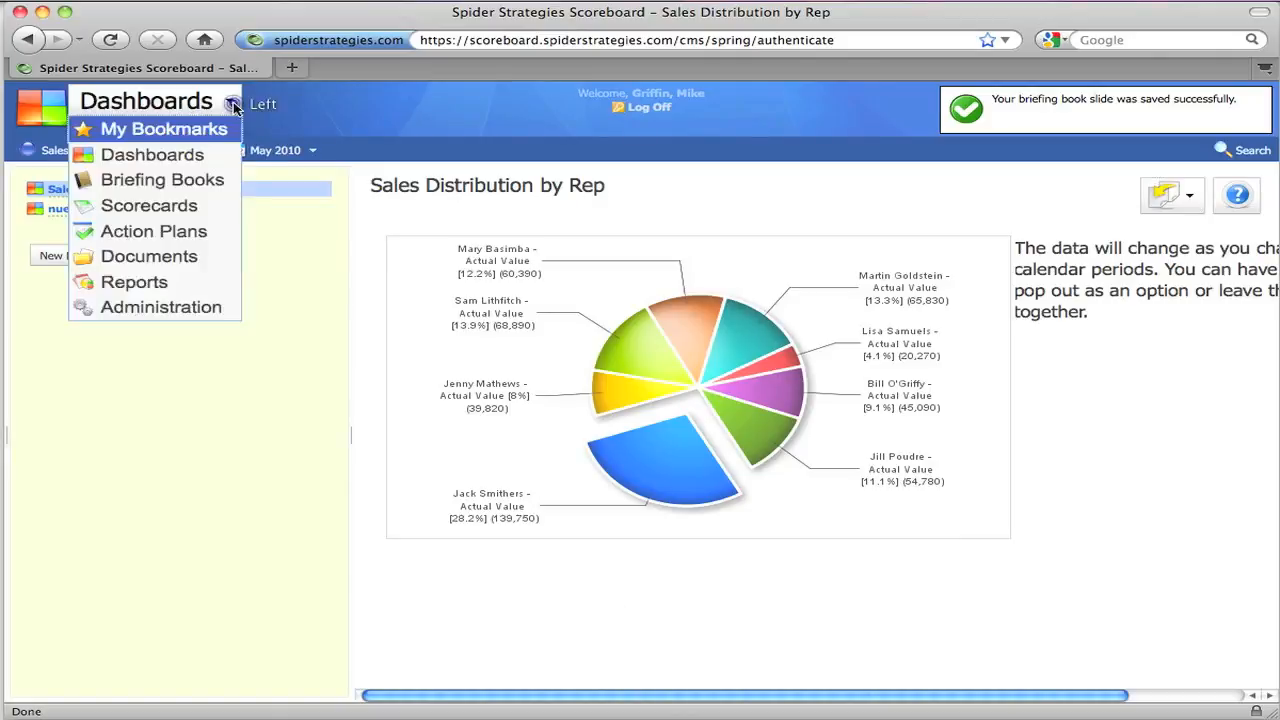
left_click(180, 205)
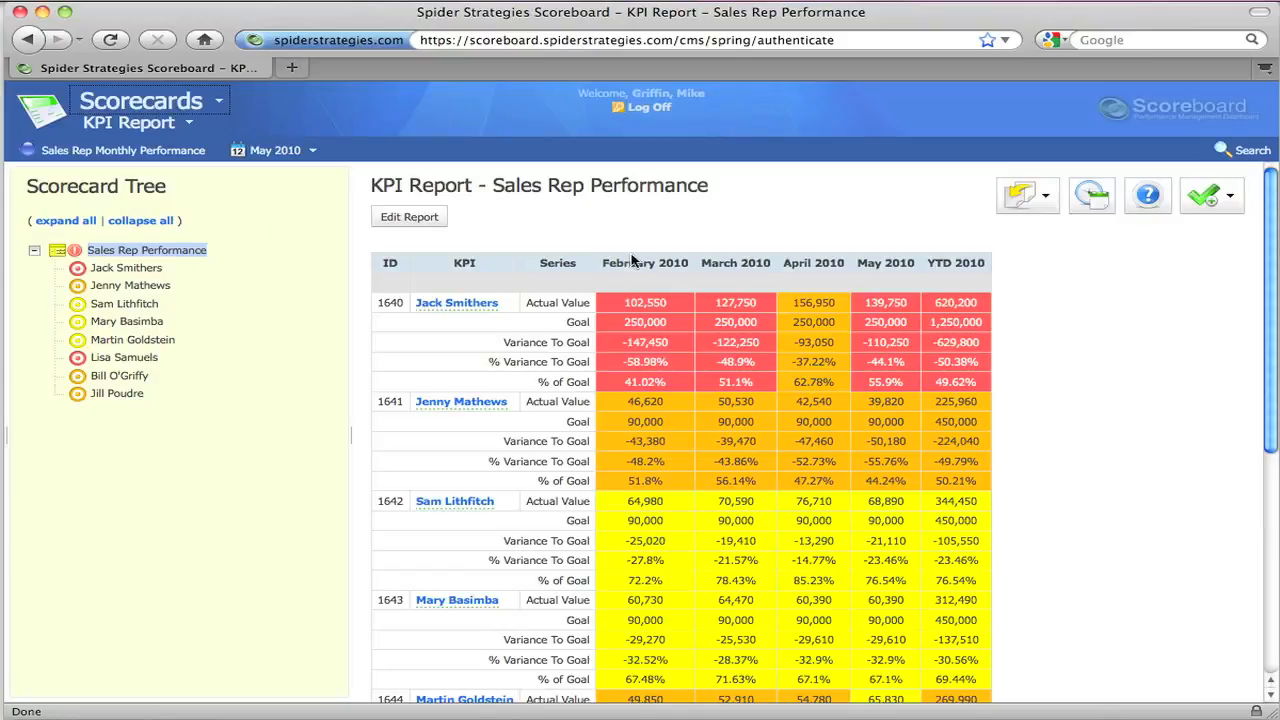
left_click(396, 217)
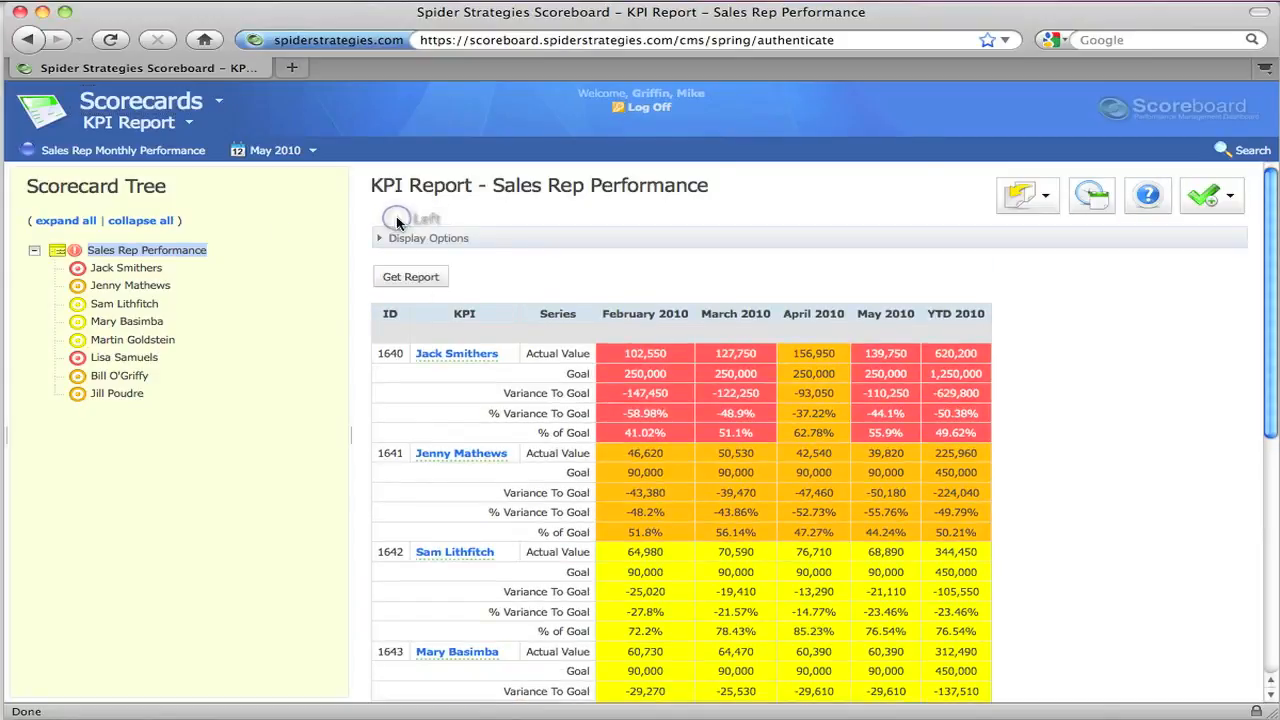
left_click(398, 240)
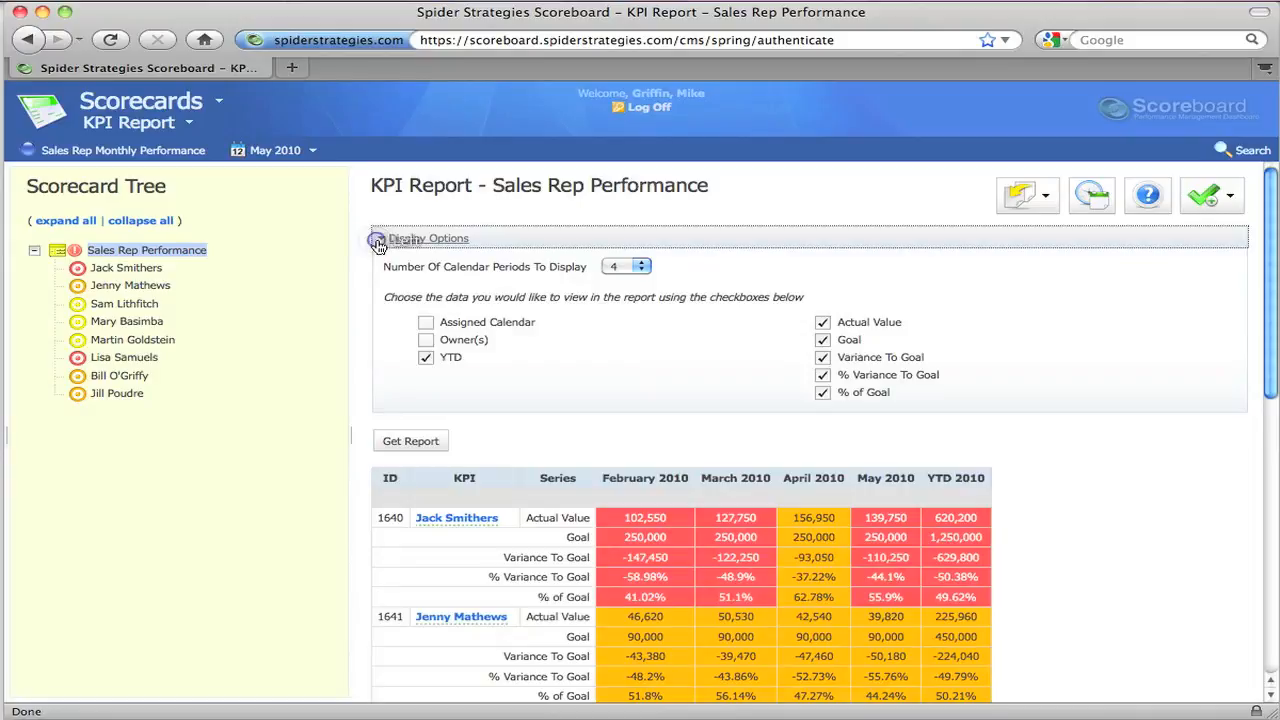
Exclude Goal, Variance To Goal, % Variance To Goal and % of Goal from the KPI report, keeping Actual Value, and regenerate it.
left_click(822, 392)
left_click(822, 375)
left_click(822, 357)
left_click(822, 340)
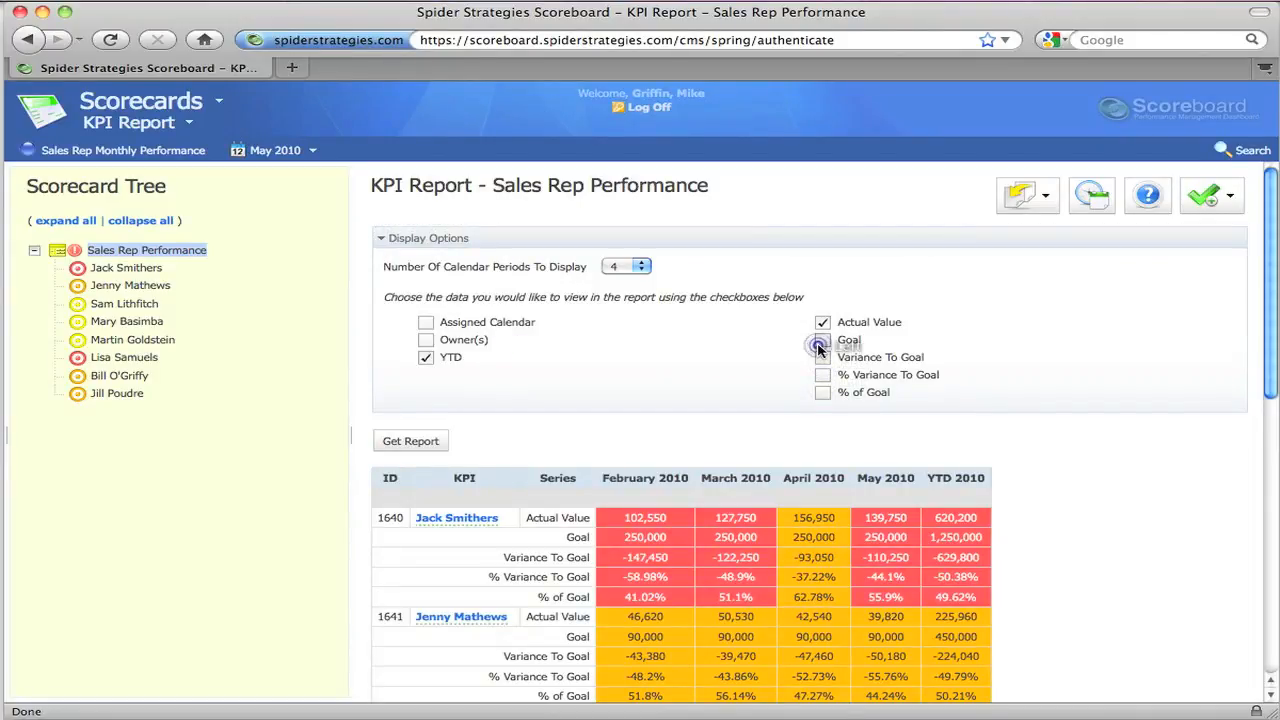
left_click(410, 443)
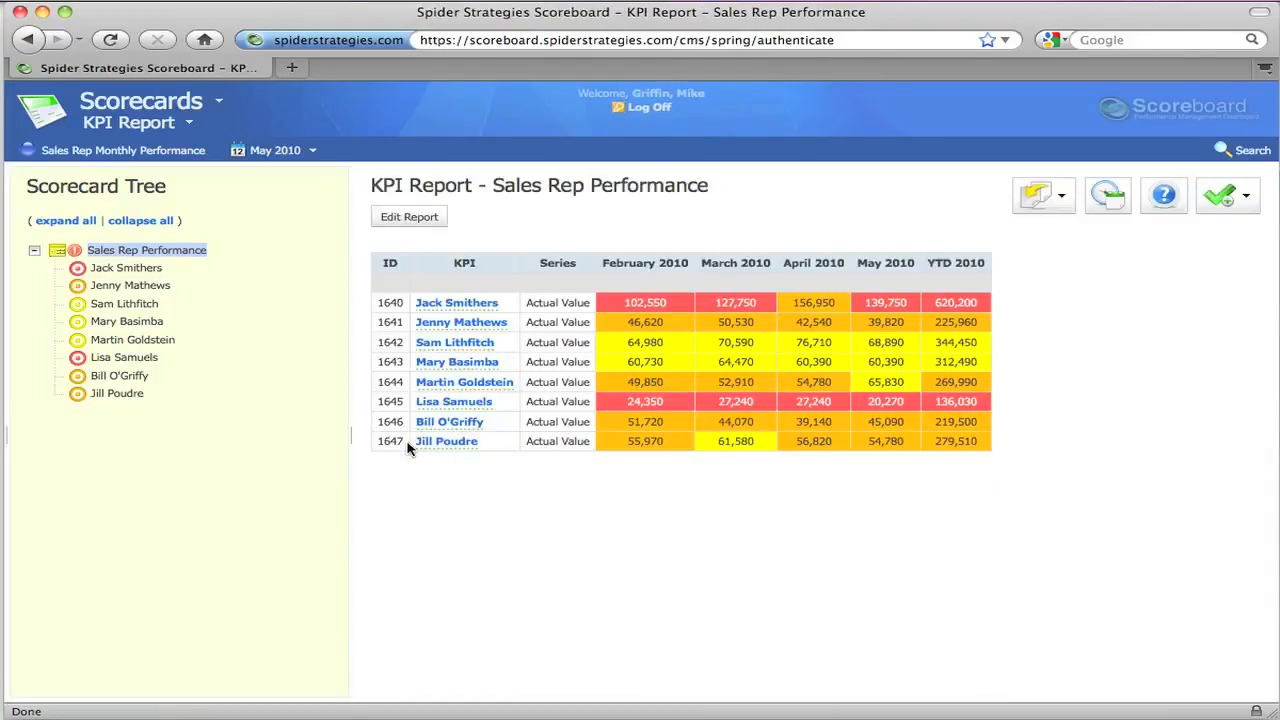
Save the Sales Rep Performance KPI report as a slide in Franklin Manufacturing Metrics' existing Tutorial Briefing Book.
left_click(1061, 200)
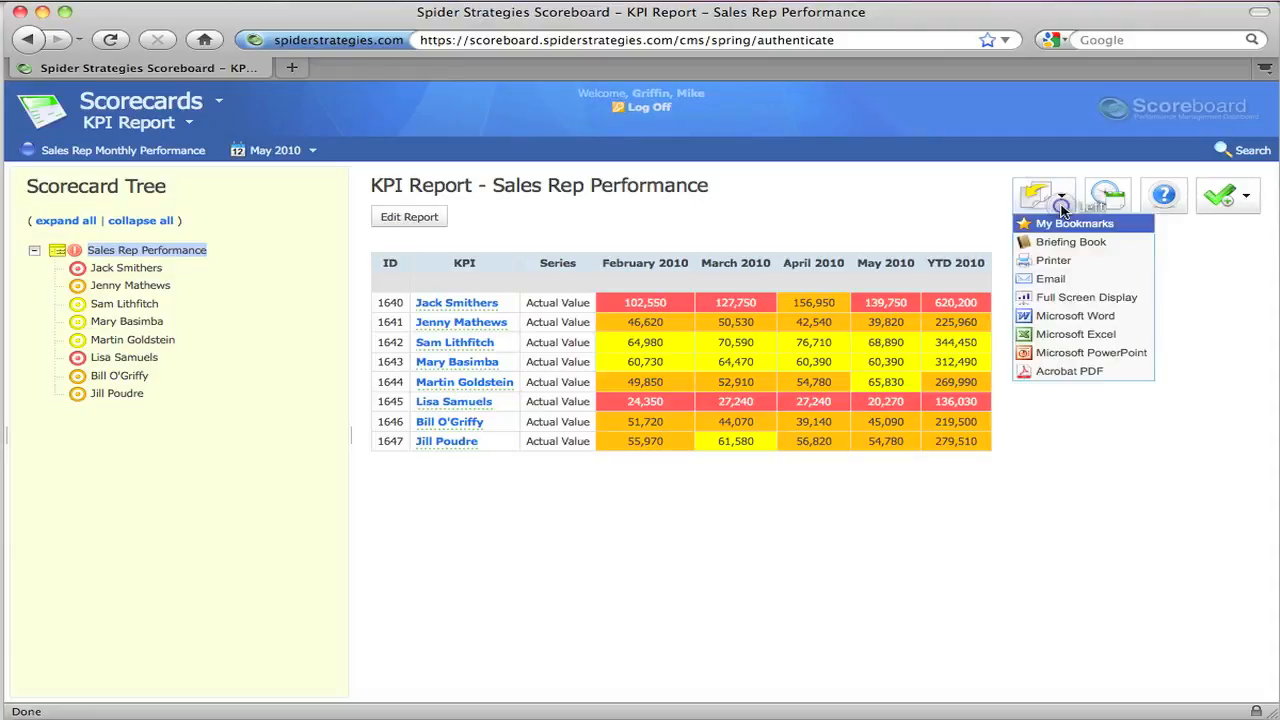
left_click(1053, 250)
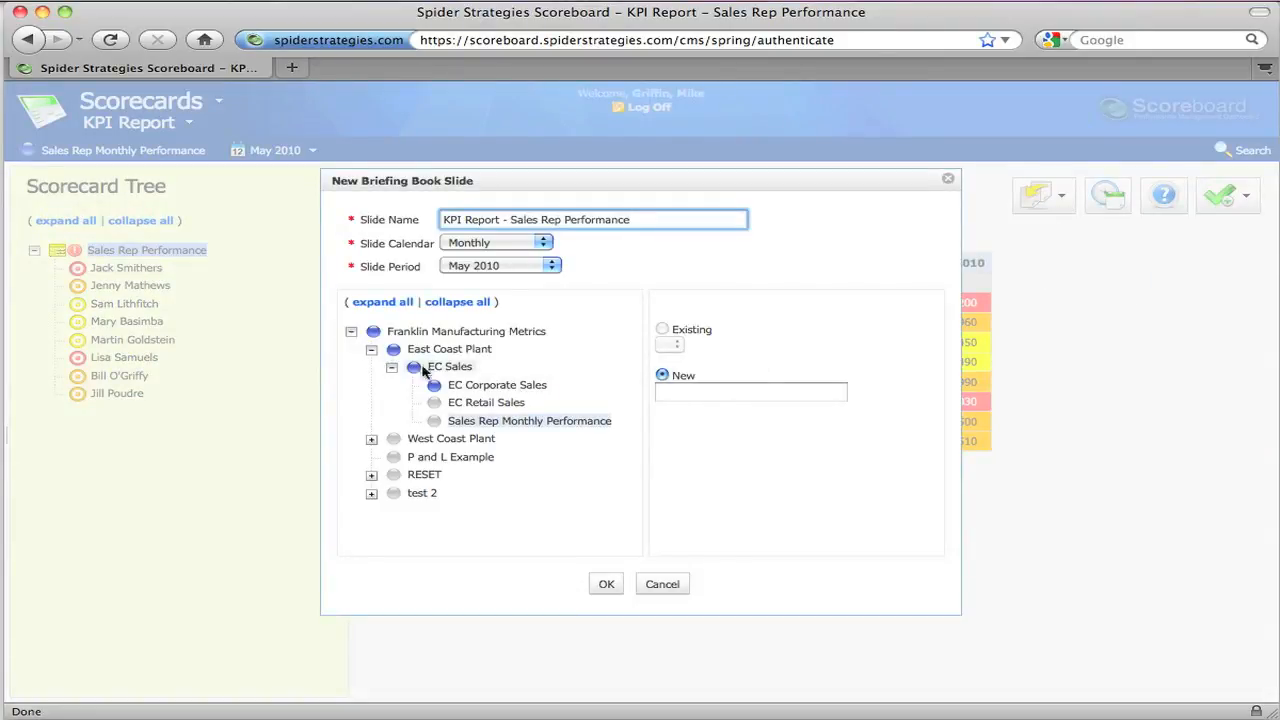
left_click(433, 333)
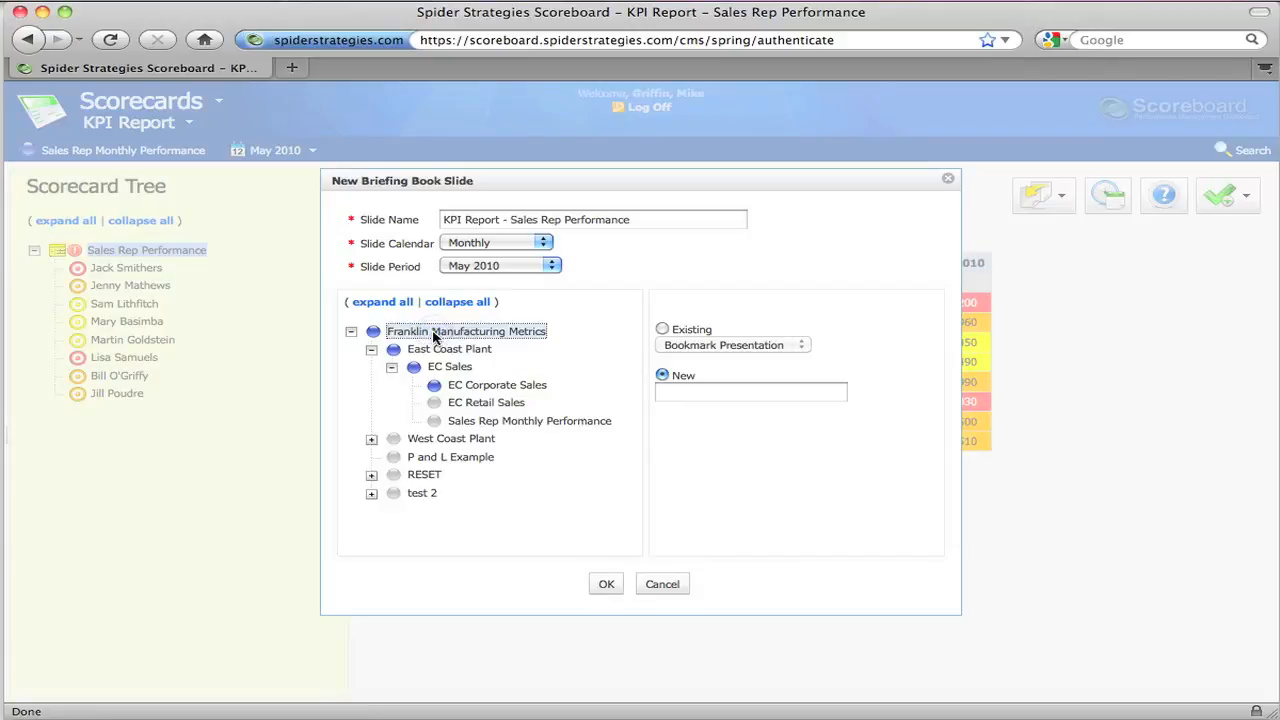
left_click(663, 330)
left_click(796, 345)
left_click(762, 391)
left_click(605, 585)
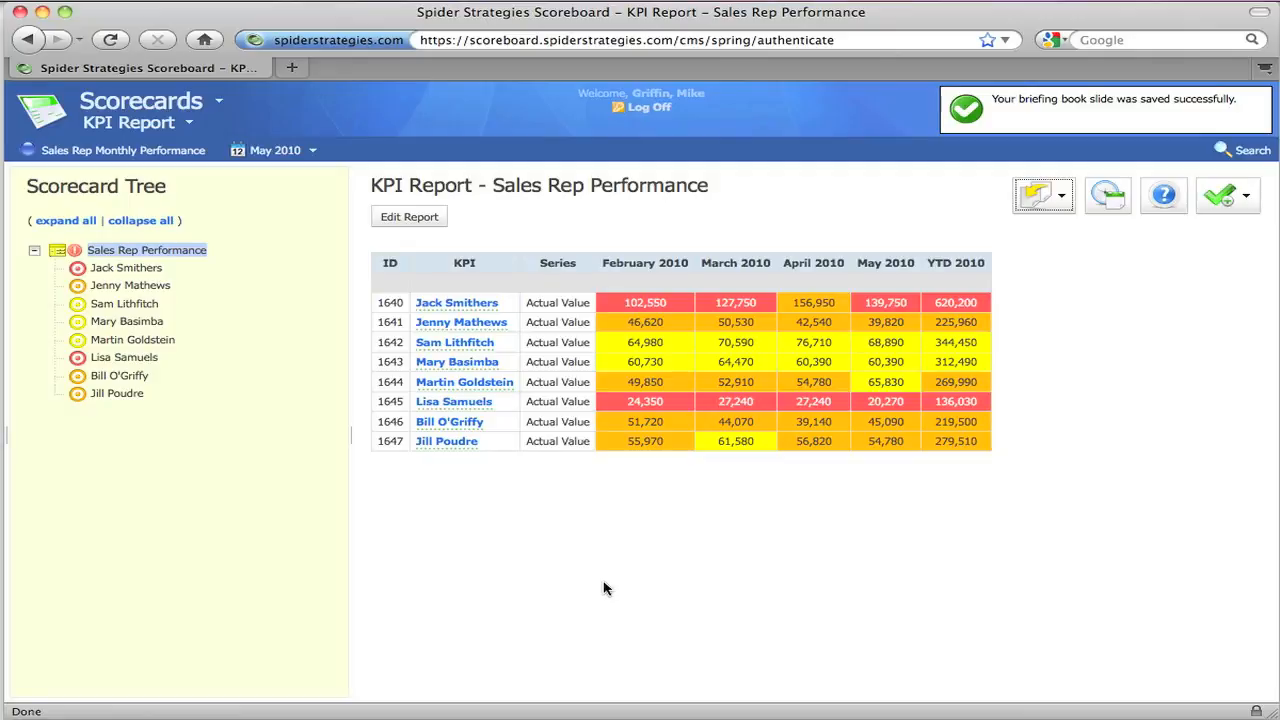
Go to East Coast Plant's action plans and display the Gantt chart for Production Fixes.
left_click(222, 104)
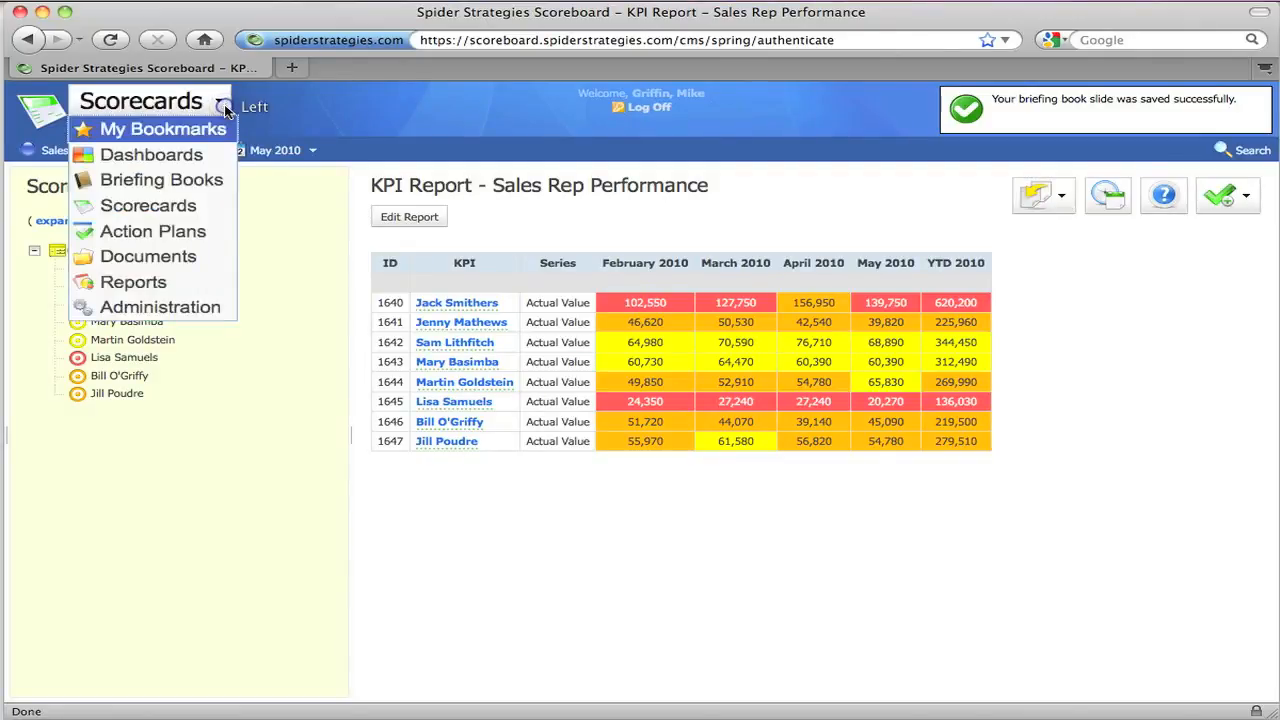
left_click(163, 231)
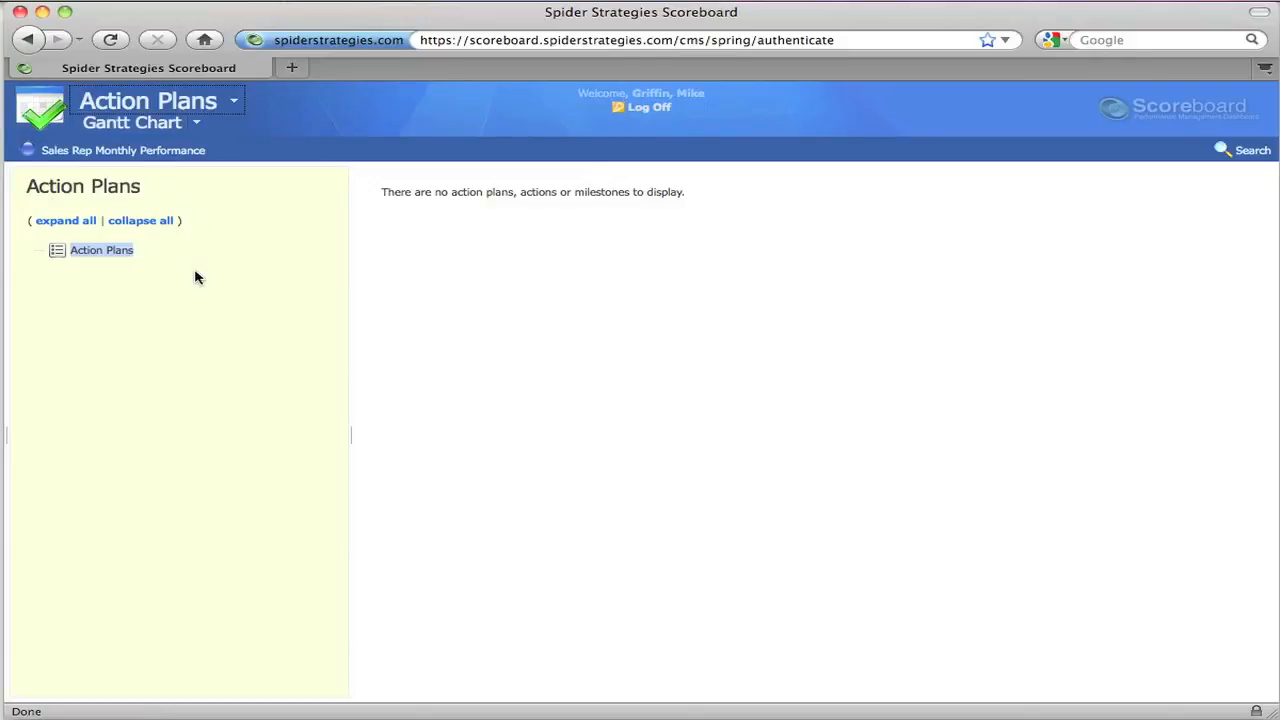
left_click(95, 148)
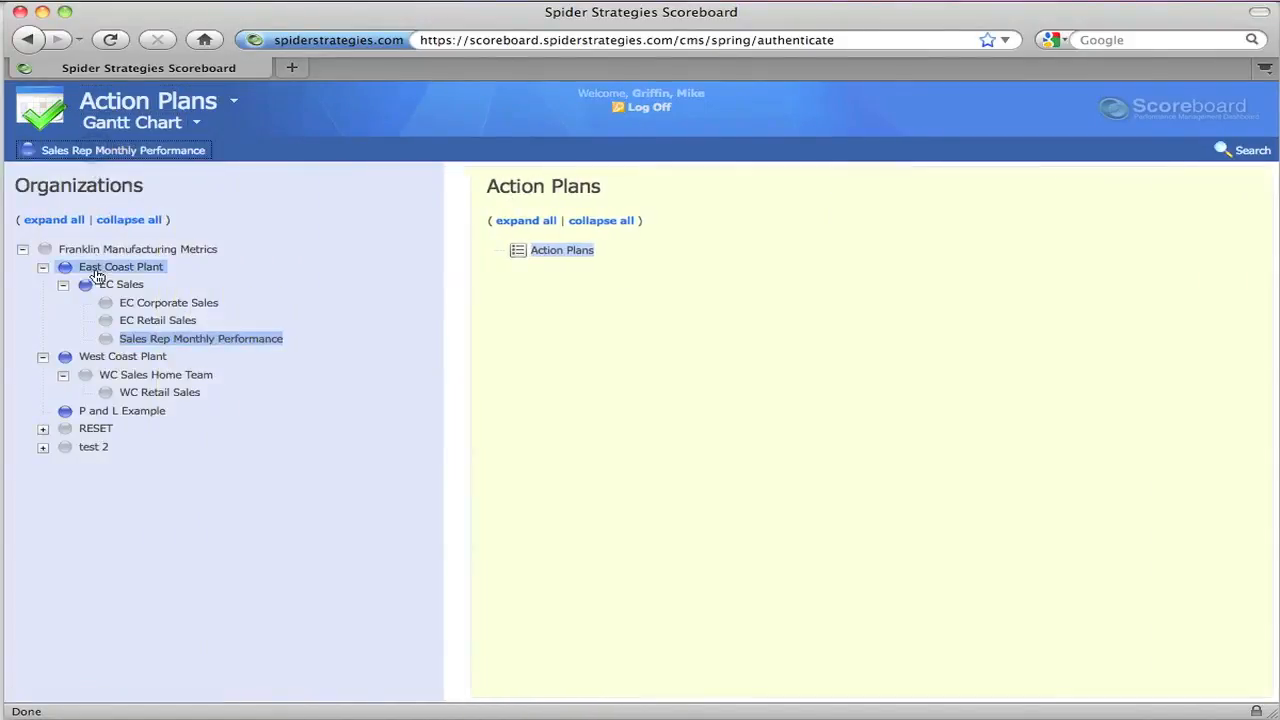
left_click(96, 267)
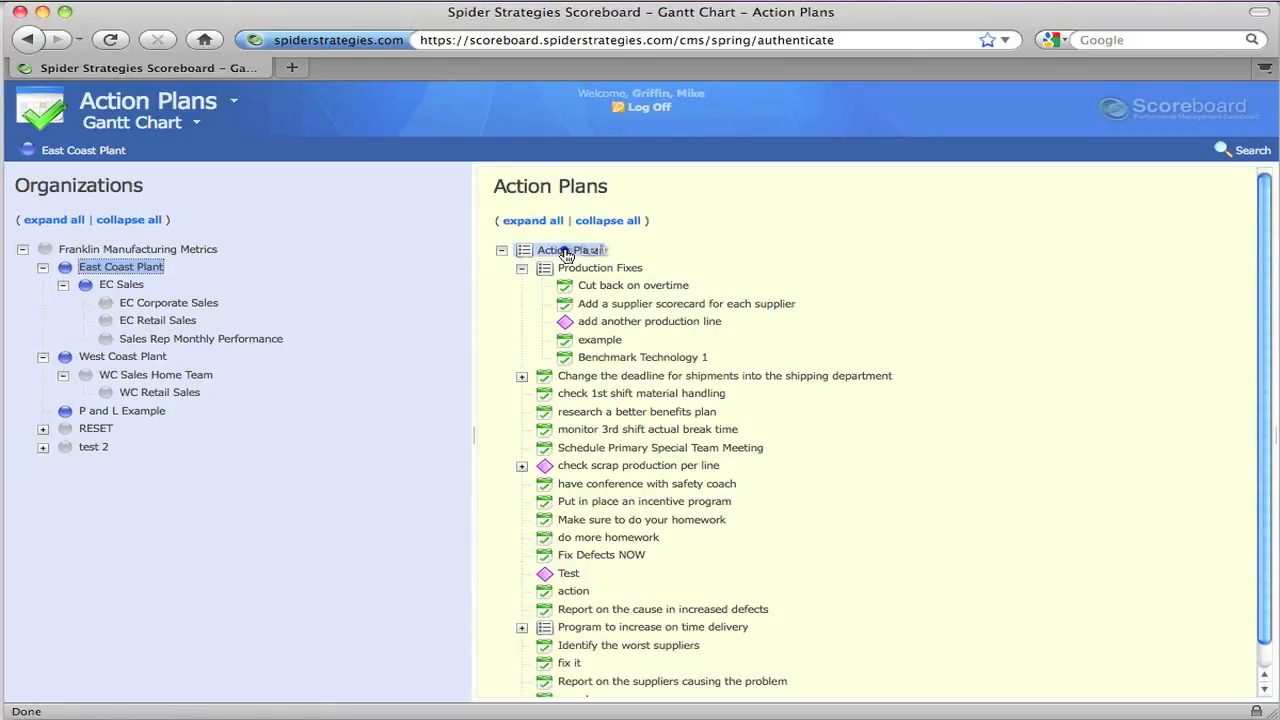
left_click(565, 252)
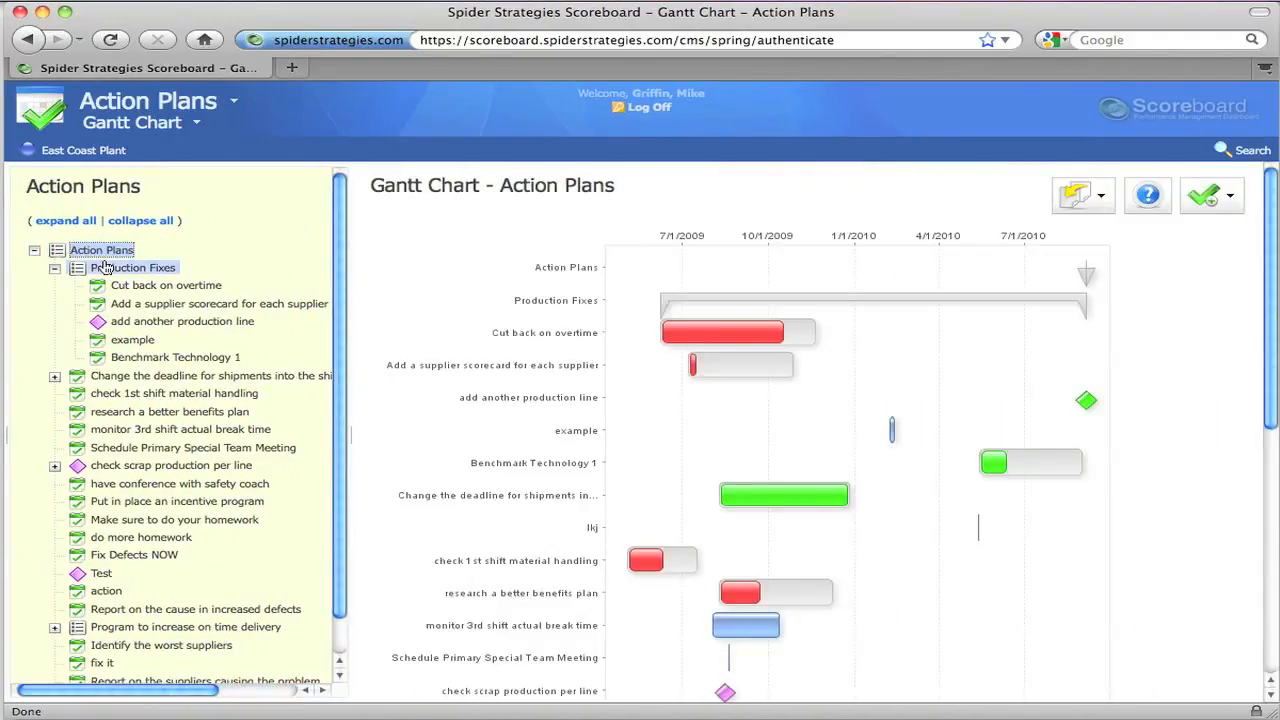
left_click(105, 268)
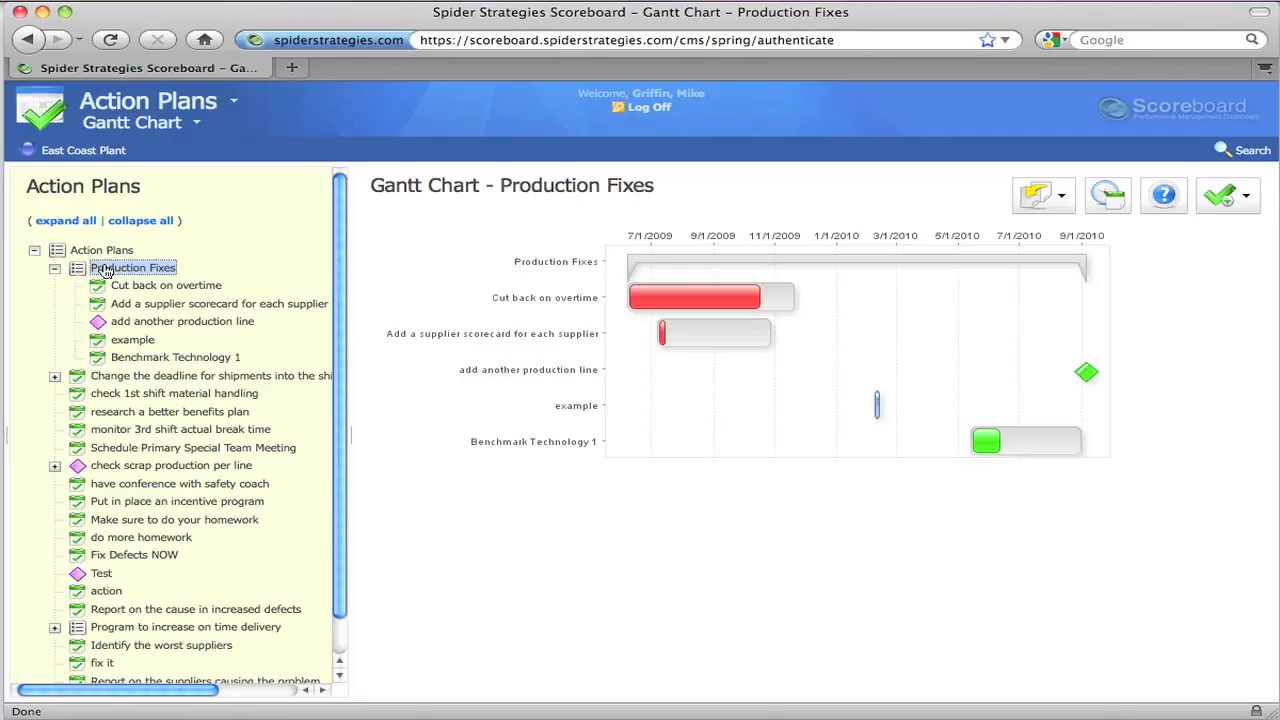
Save the Production Fixes Gantt chart as a slide in Franklin Manufacturing Metrics' existing Tutorial Briefing Book.
left_click(1062, 200)
left_click(1066, 242)
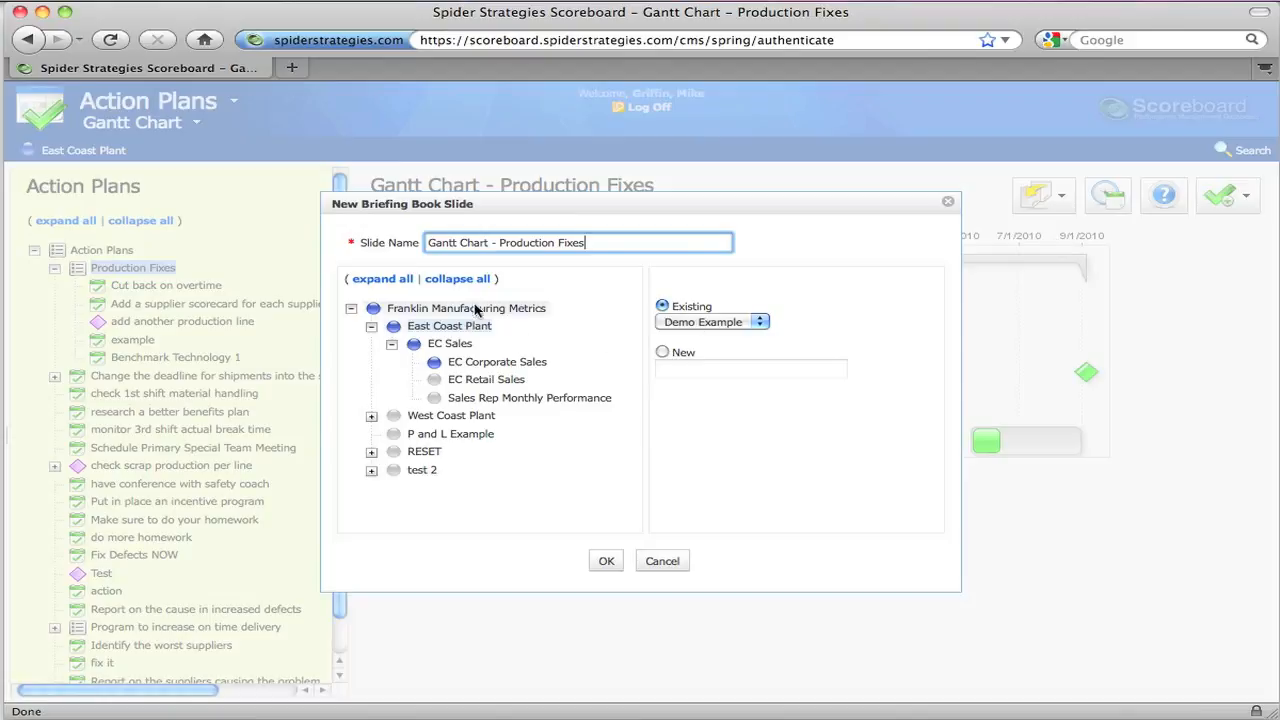
left_click(468, 308)
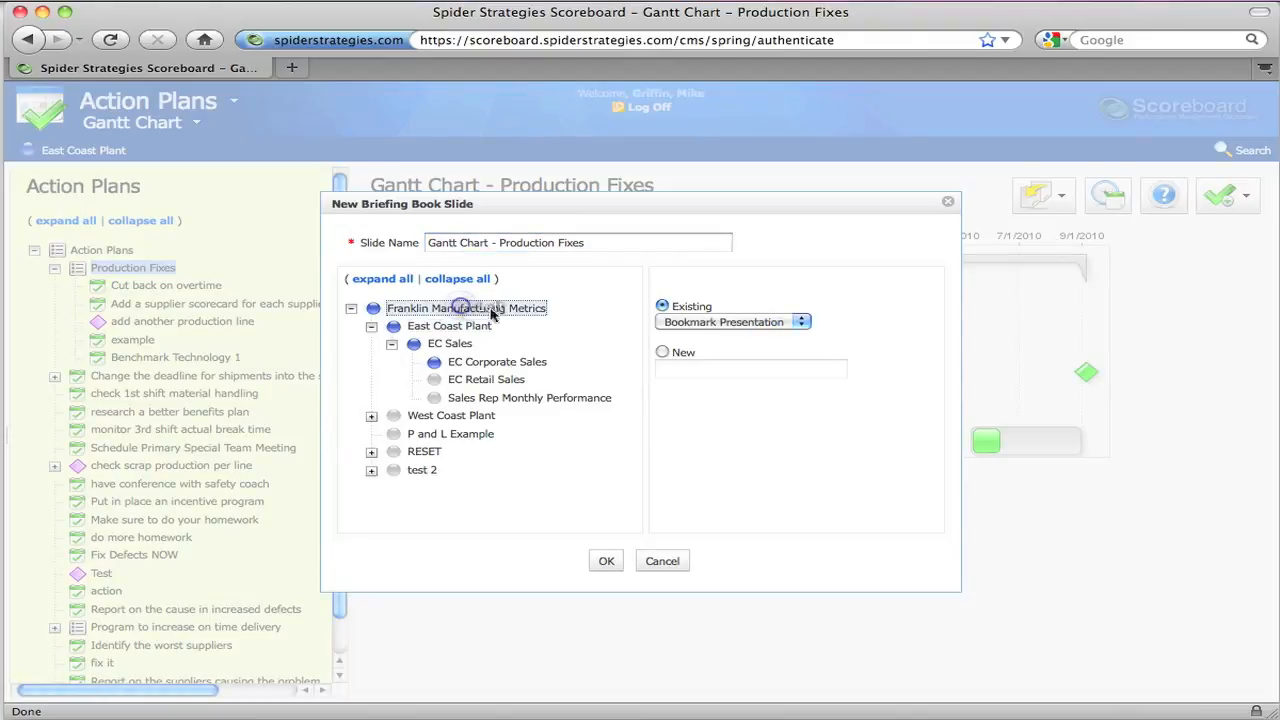
left_click(803, 322)
left_click(763, 366)
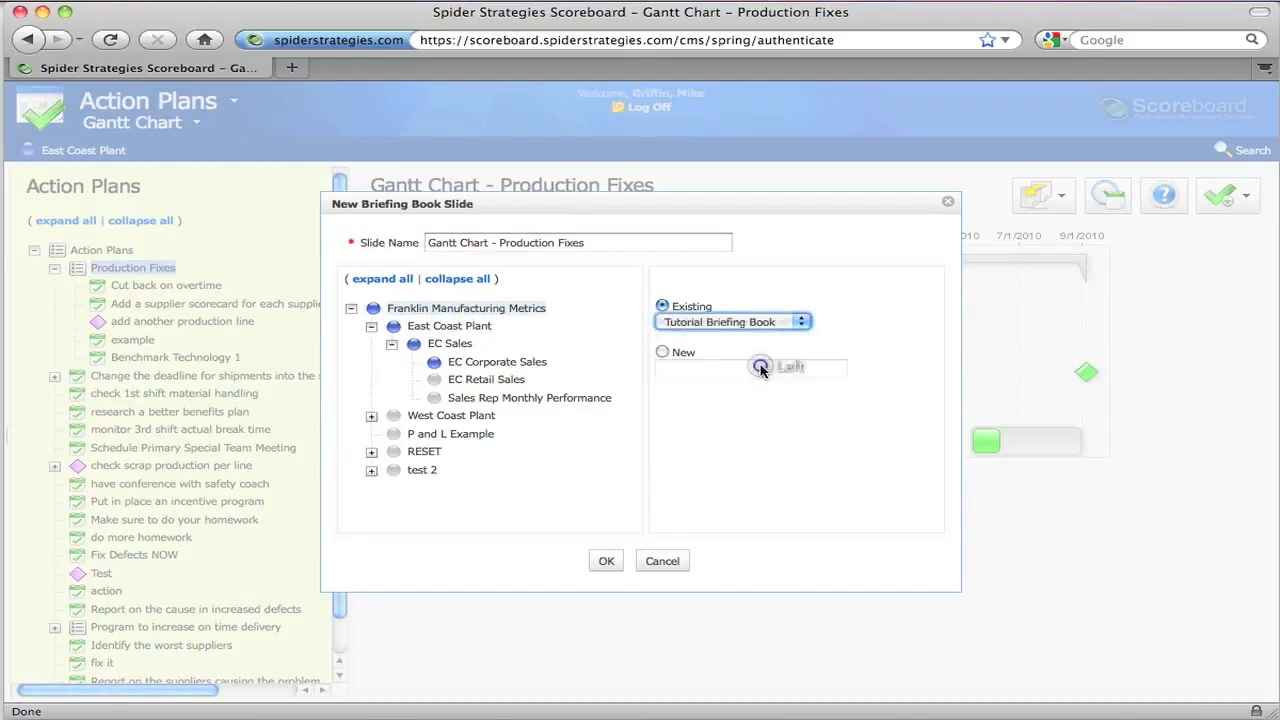
left_click(604, 561)
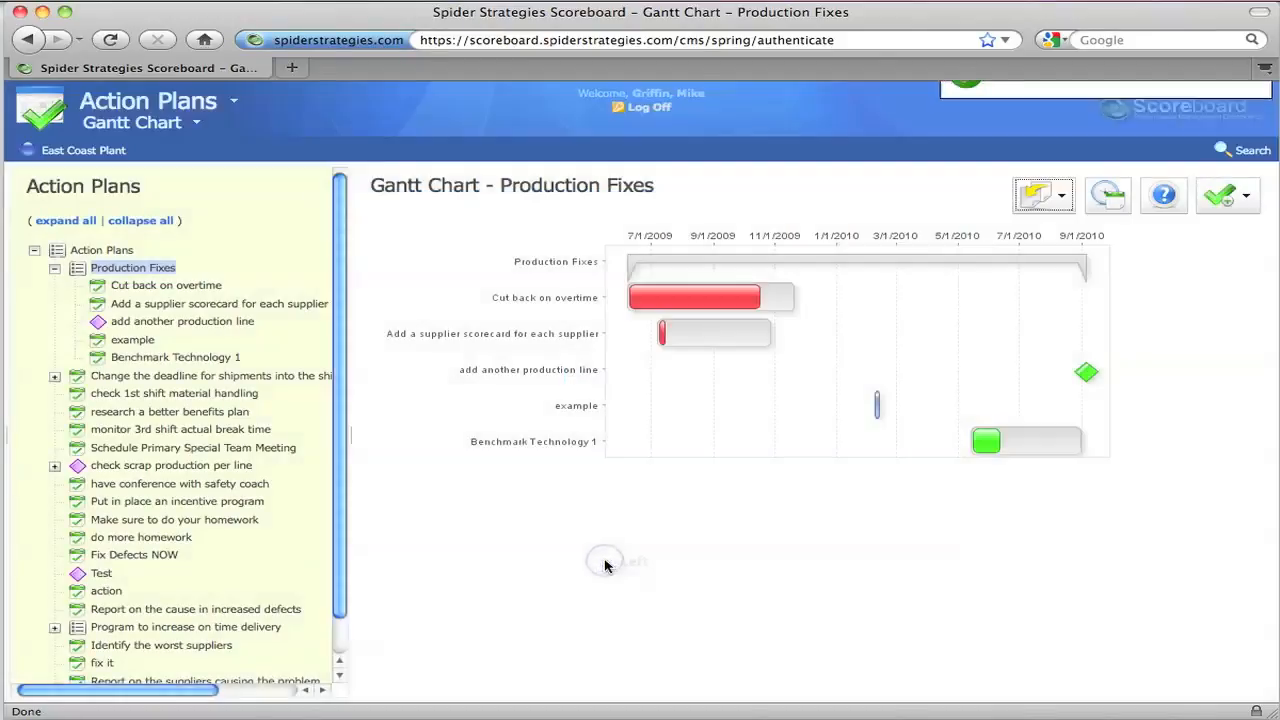
Go to the briefing books of Franklin Manufacturing Metrics and display the first Plant Defects Trend slide.
left_click(150, 101)
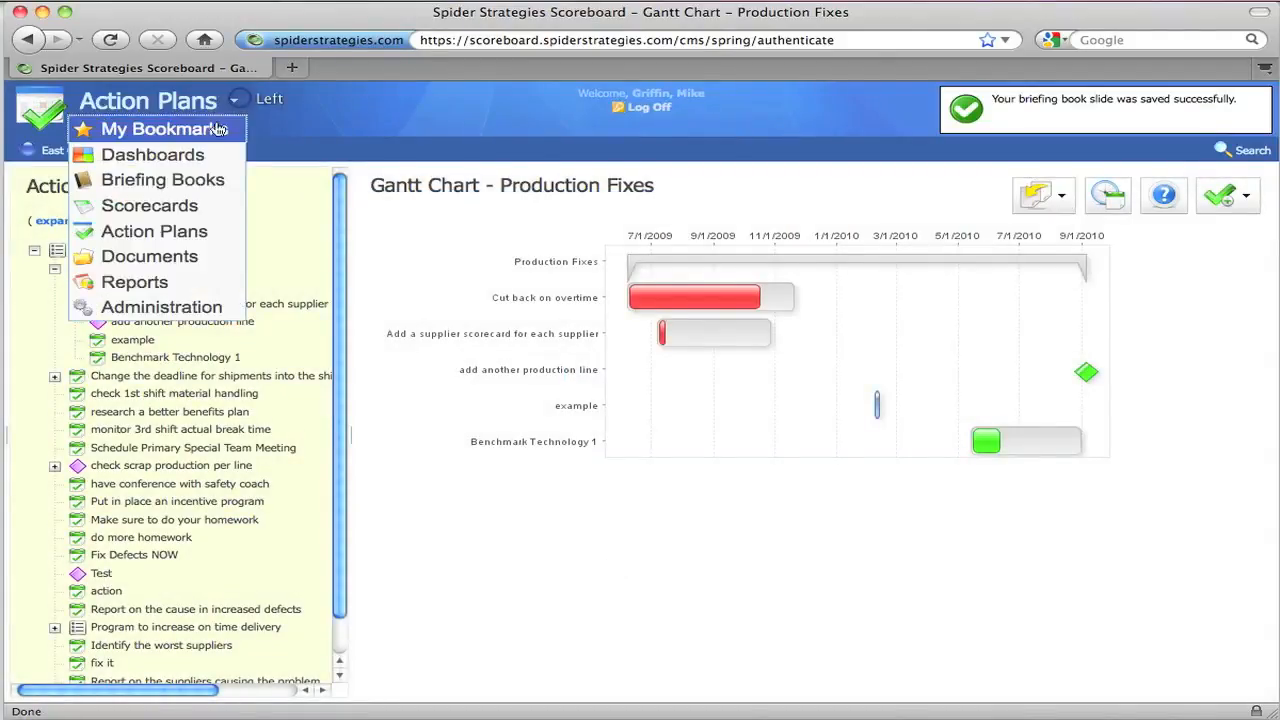
left_click(175, 178)
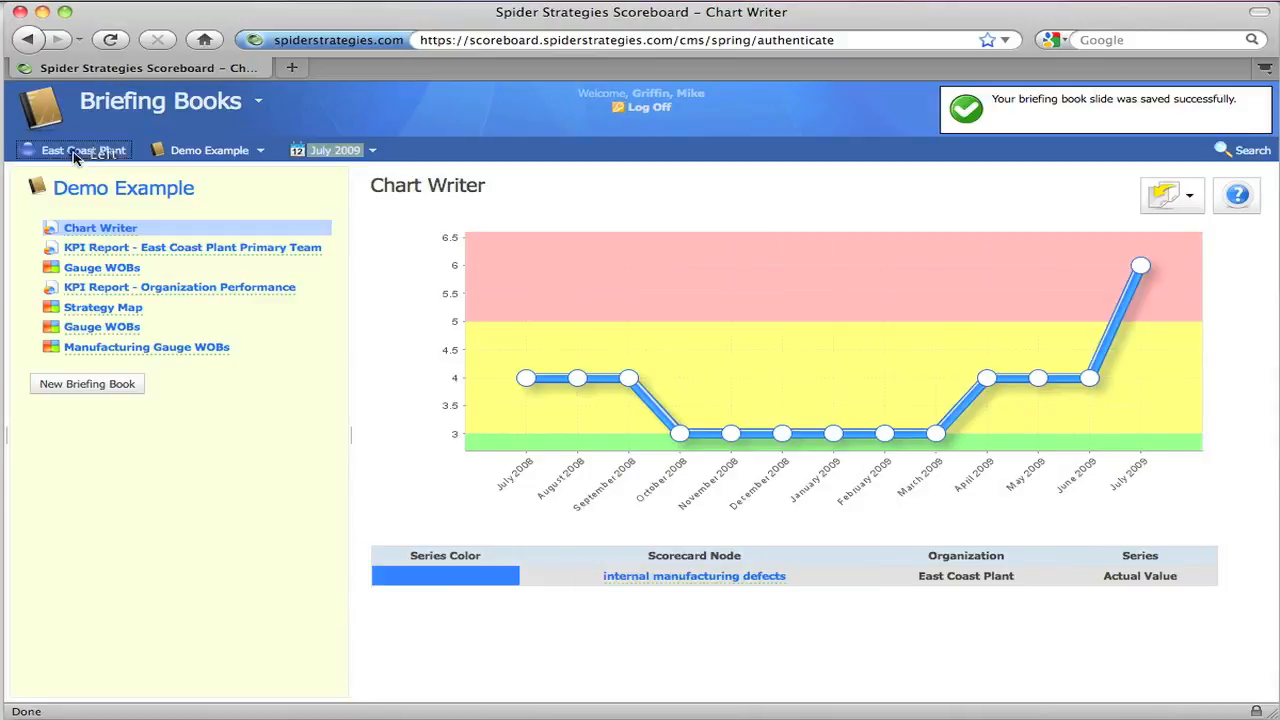
left_click(76, 152)
left_click(88, 249)
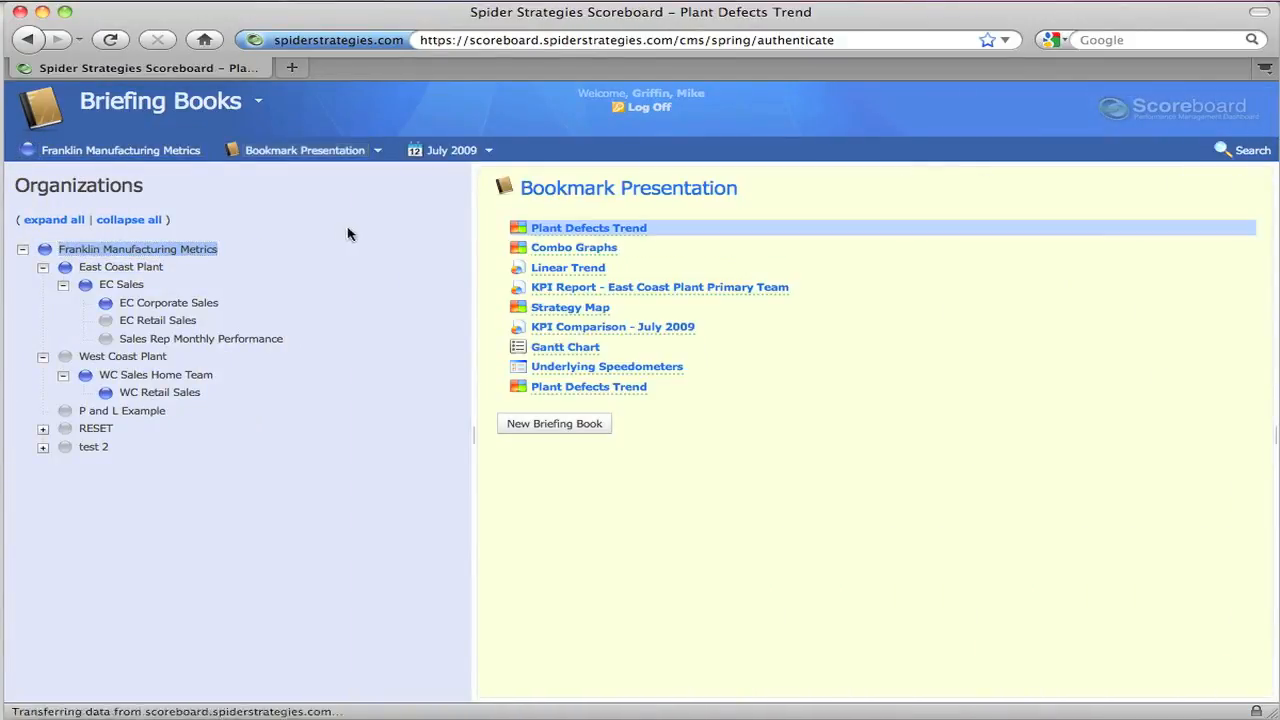
left_click(584, 230)
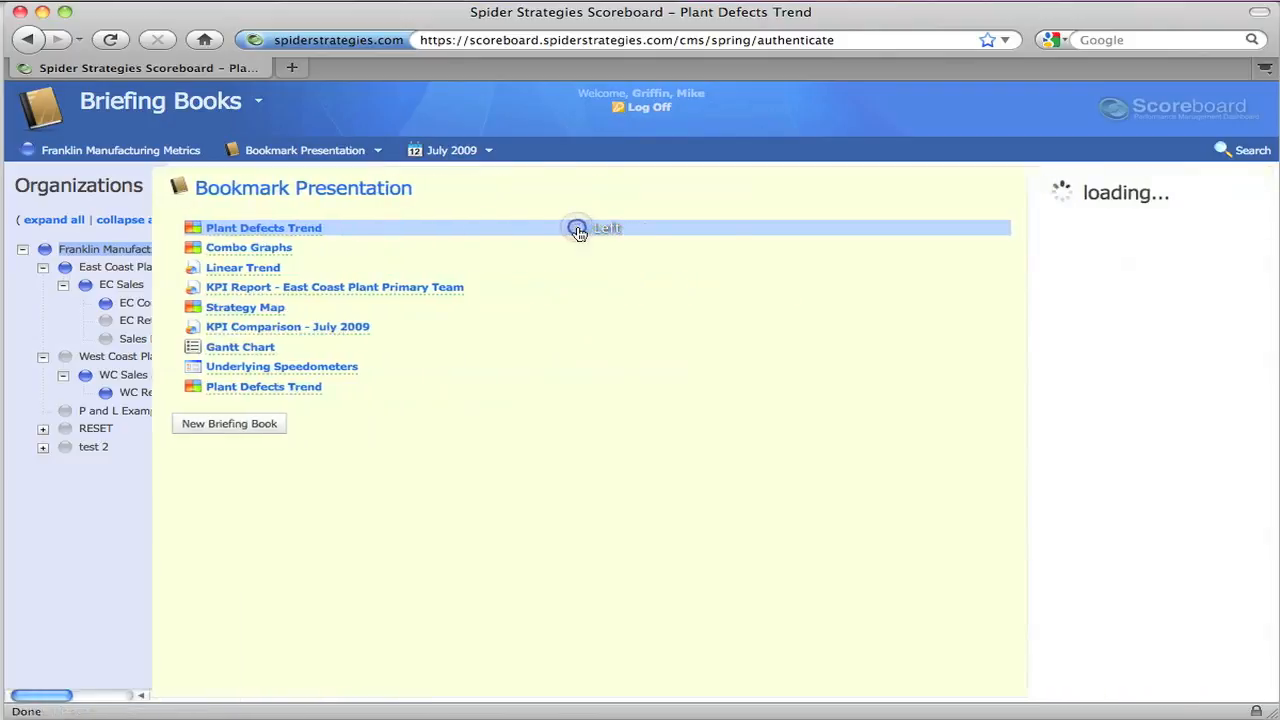
Switch to the Tutorial Briefing Book and view its Sales Distribution by Rep slide.
left_click(377, 152)
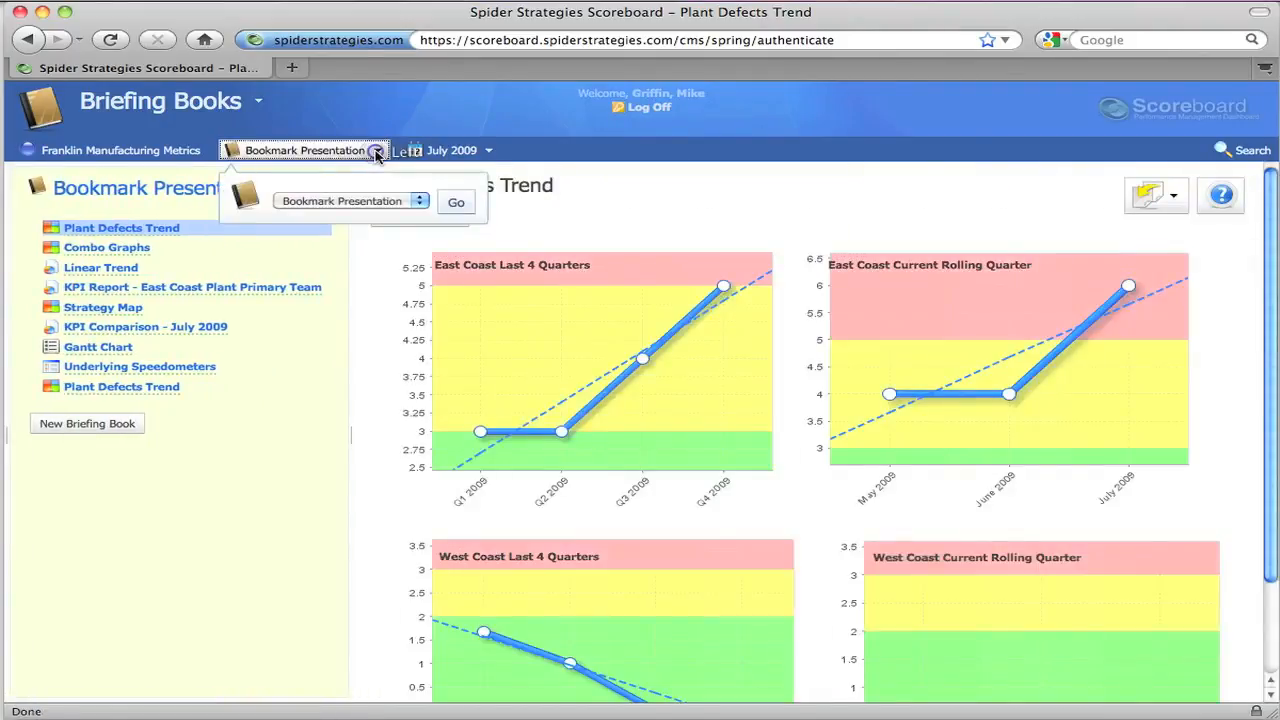
left_click(410, 202)
left_click(347, 246)
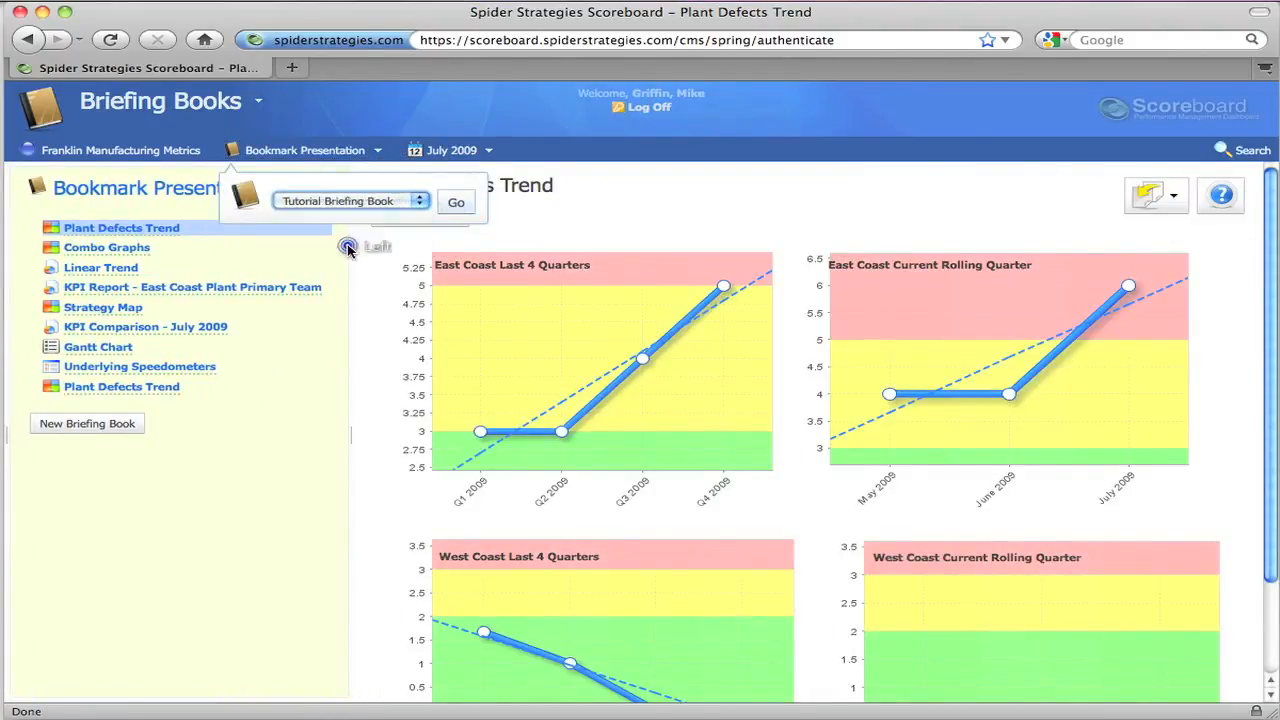
left_click(456, 204)
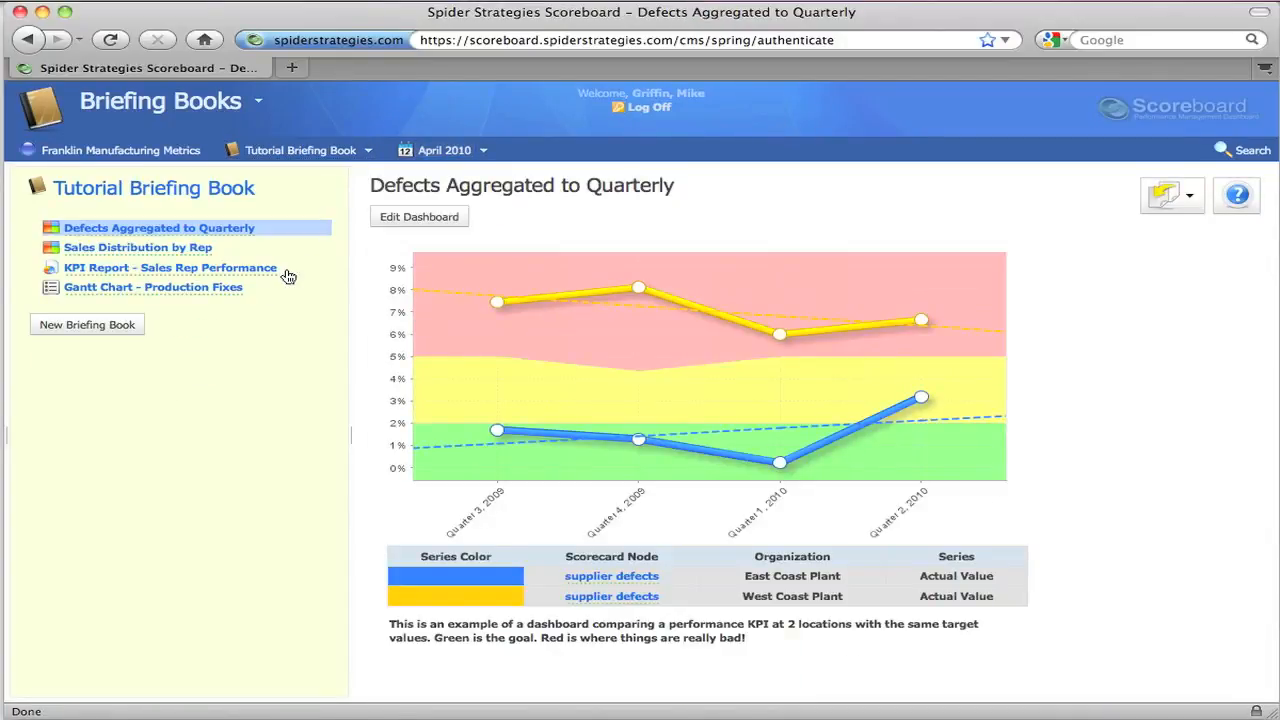
left_click(188, 248)
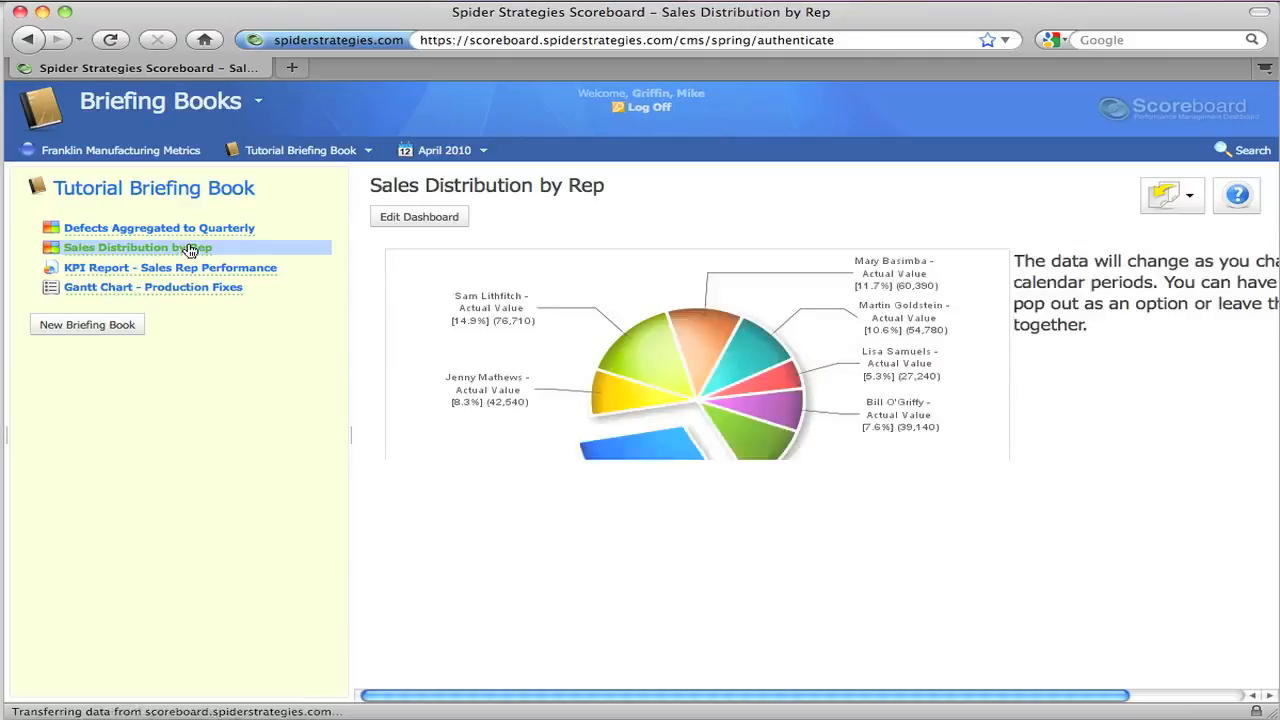